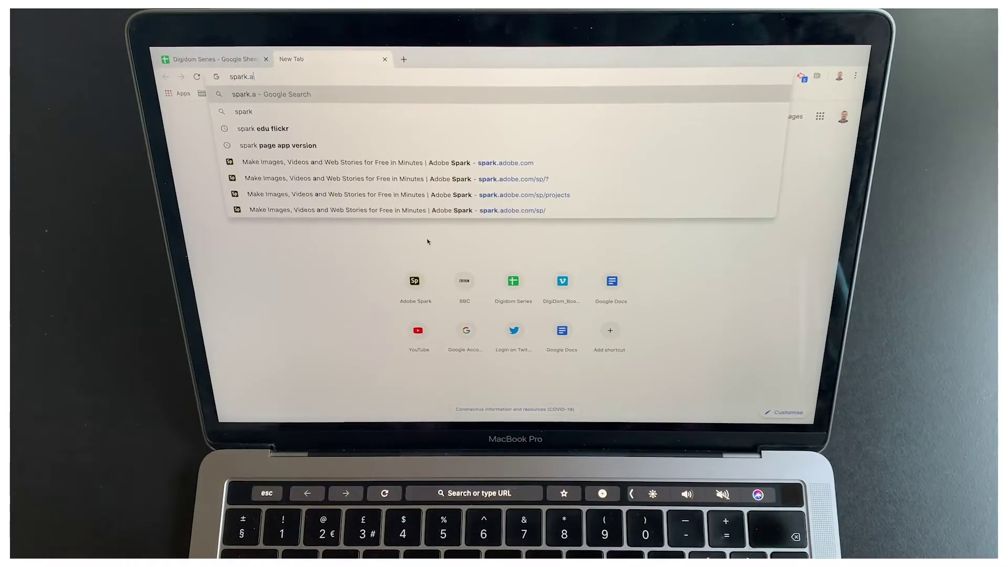
Load spark.adobe.com in Chrome to bring up the Adobe Spark Projects page
type("dobe.com")
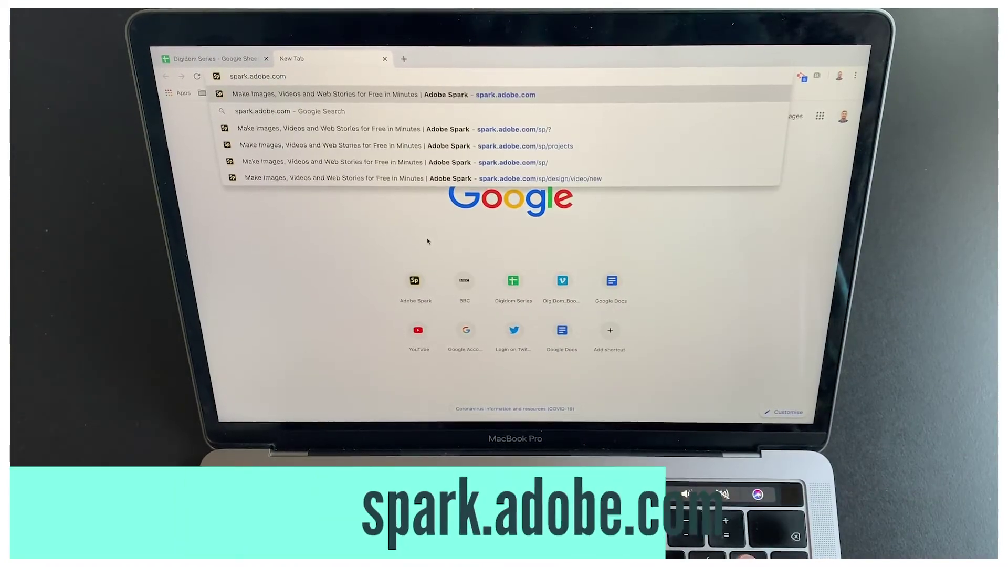
key("Return")
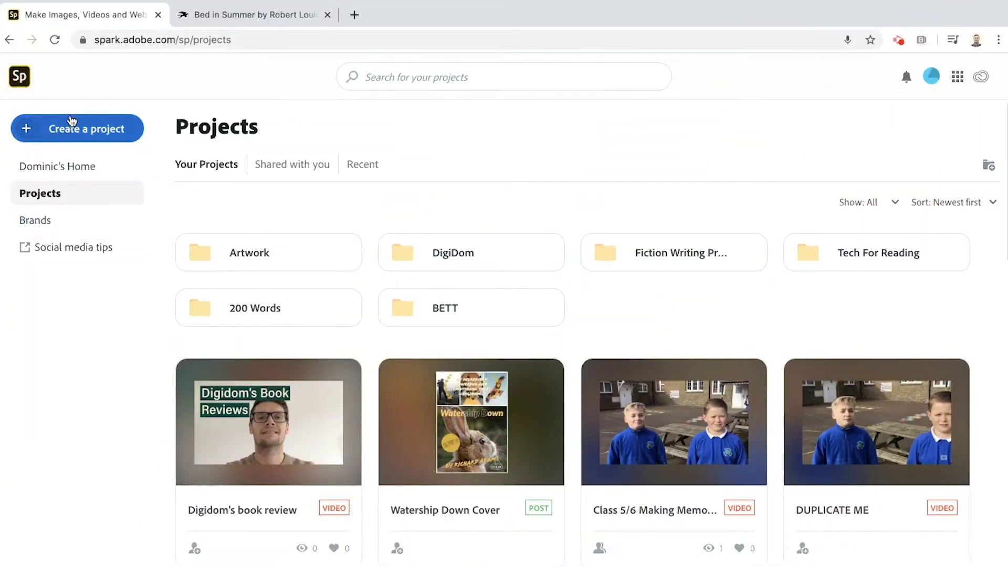
left_click_drag(96, 41, 171, 41)
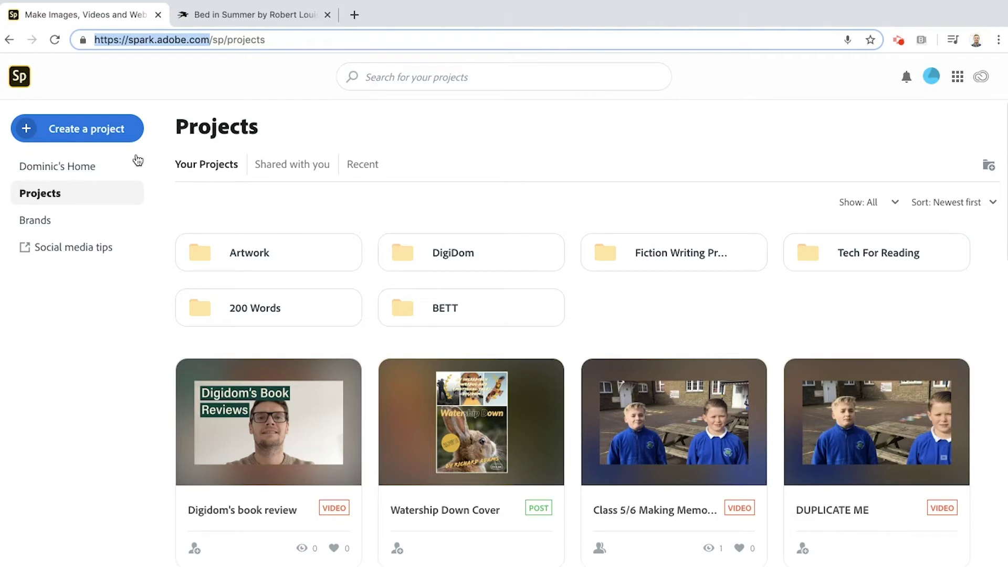
Create a new video project titled 'Voice-over Poetry Challenge' and continue to the story templates
left_click(77, 132)
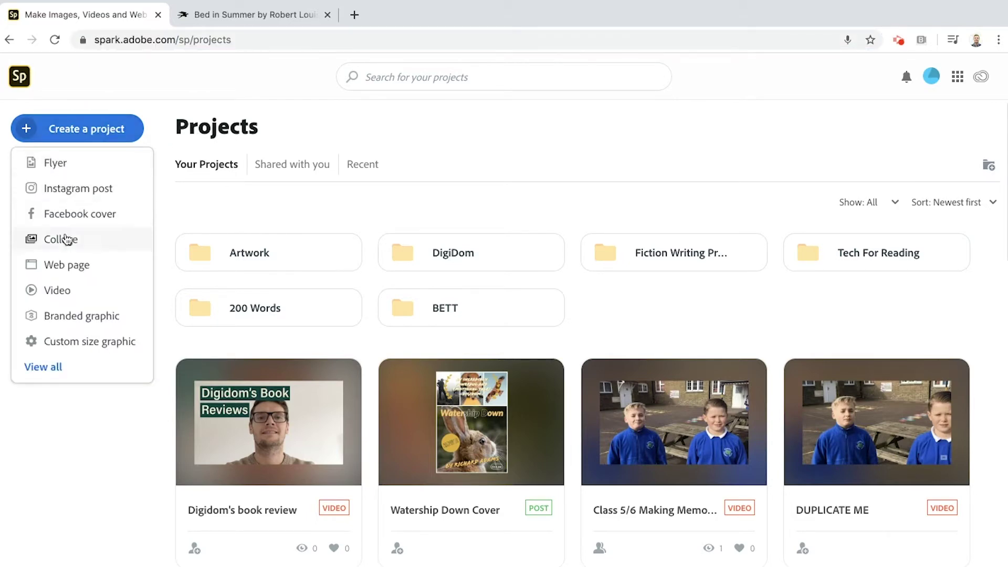
left_click(69, 295)
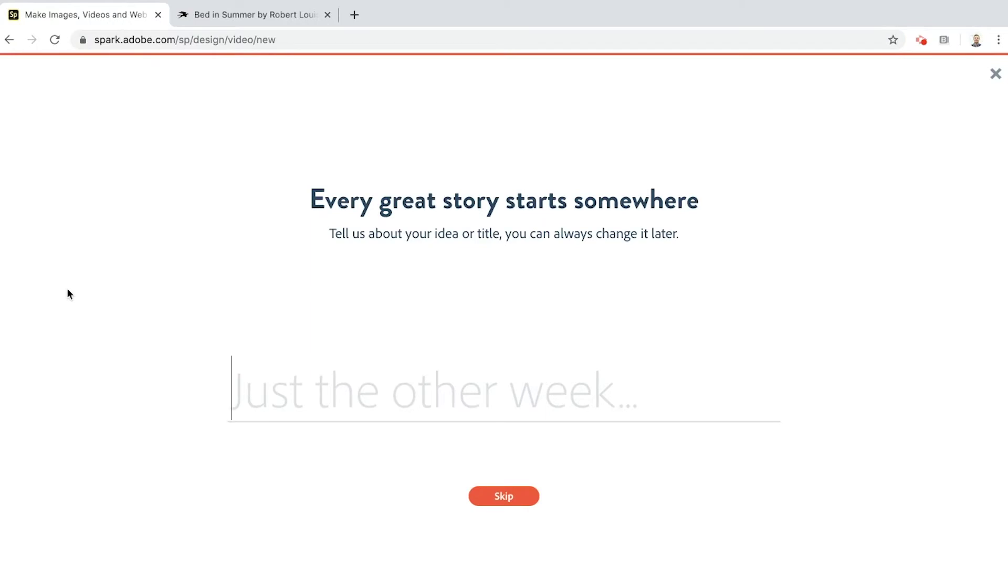
type("Voic")
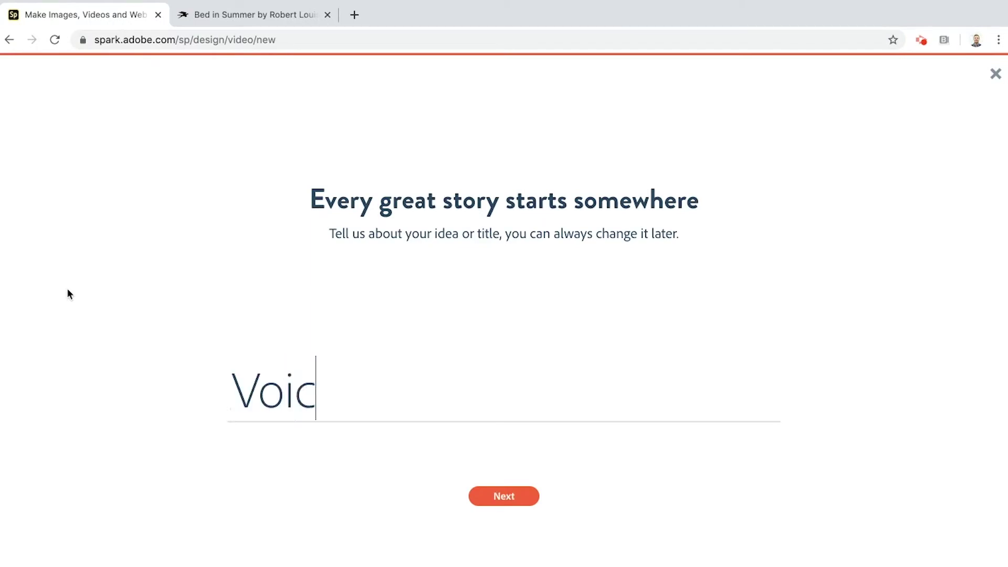
type("e-iover")
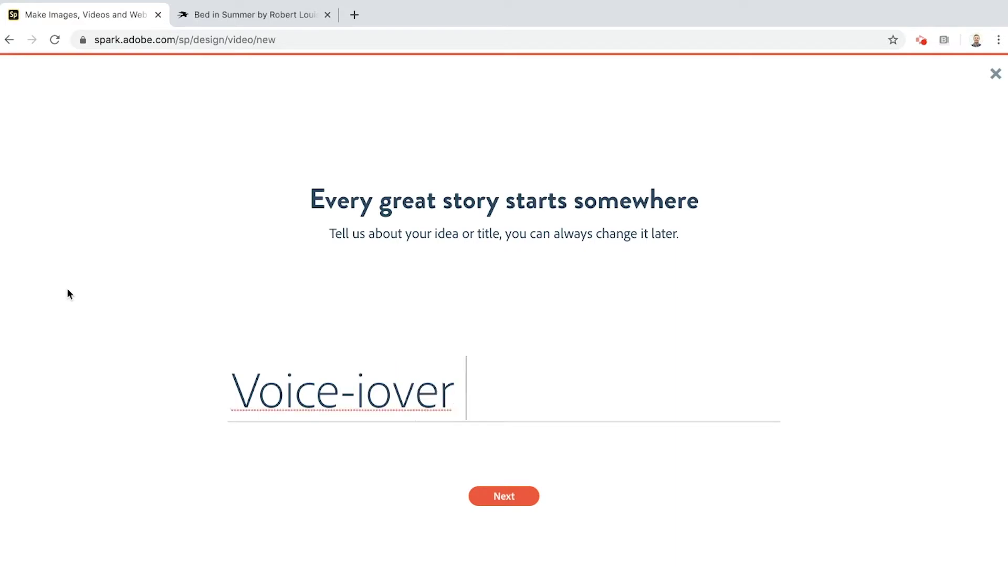
key("BackSpace")
key("BackSpace")
key("BackSpace")
key("BackSpace")
key("BackSpace")
key("BackSpace")
type("over")
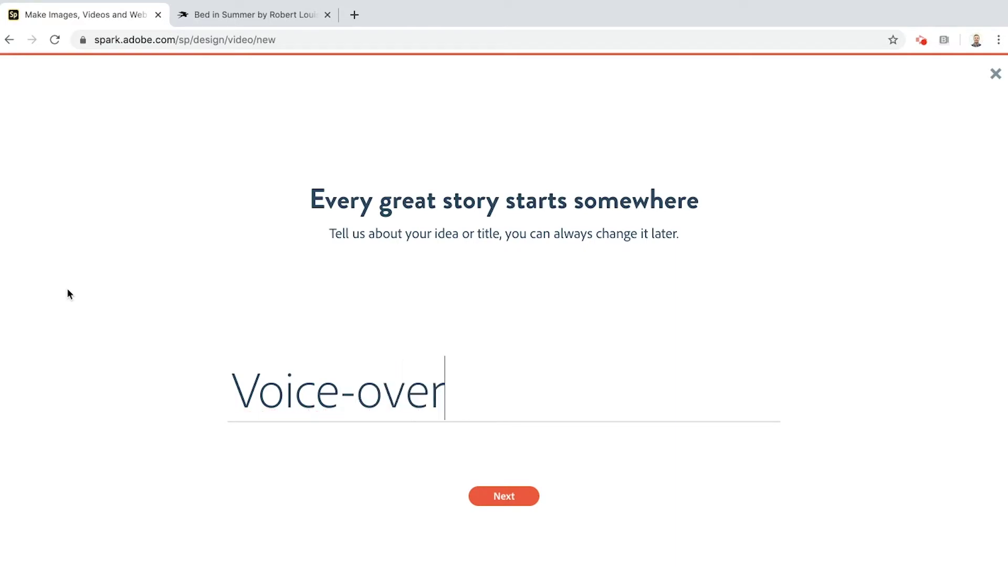
type("Poetry")
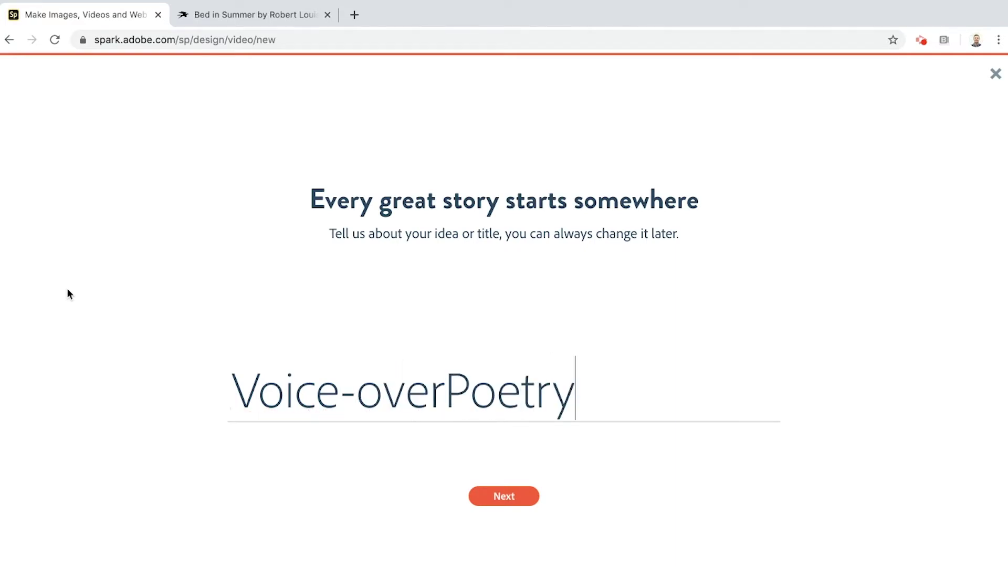
left_click(444, 393)
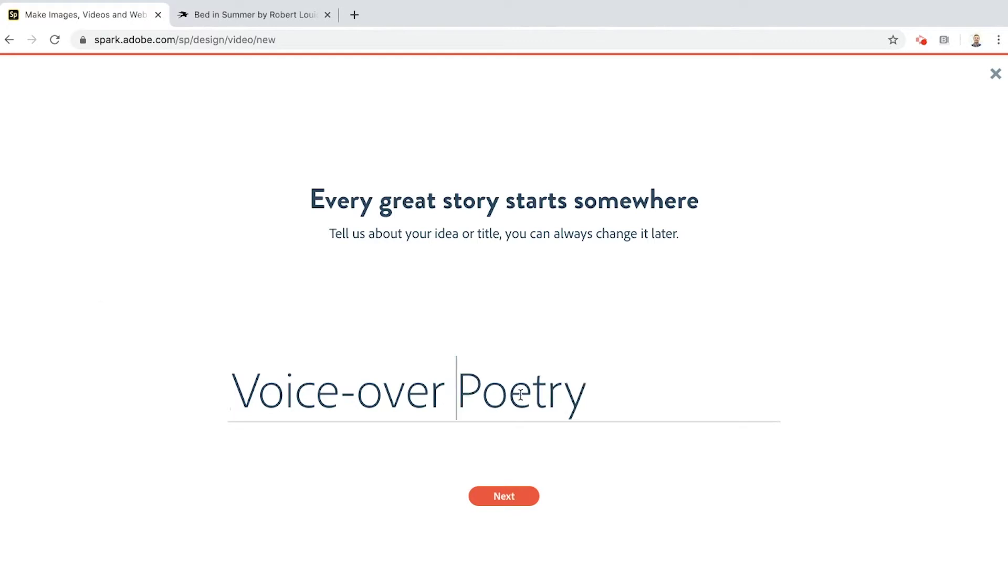
left_click(607, 395)
type("Challe")
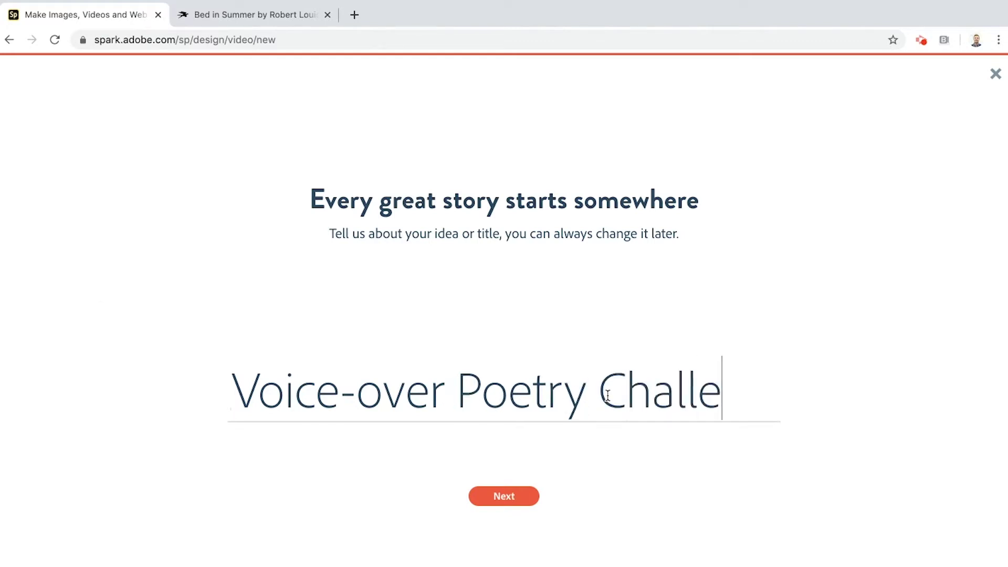
type("nge")
left_click(494, 498)
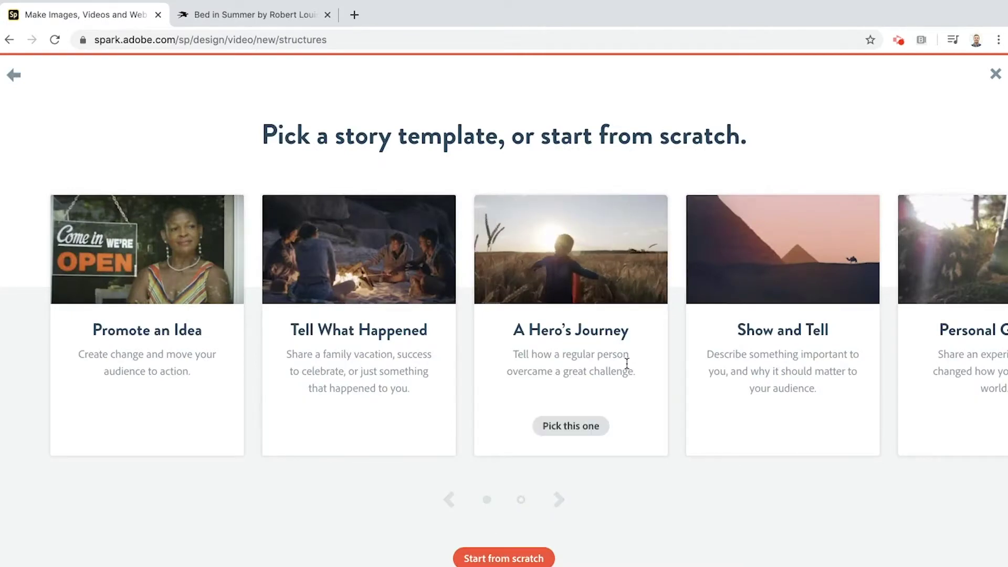
scroll(626, 363, "right", 5)
scroll(626, 363, "left", 5)
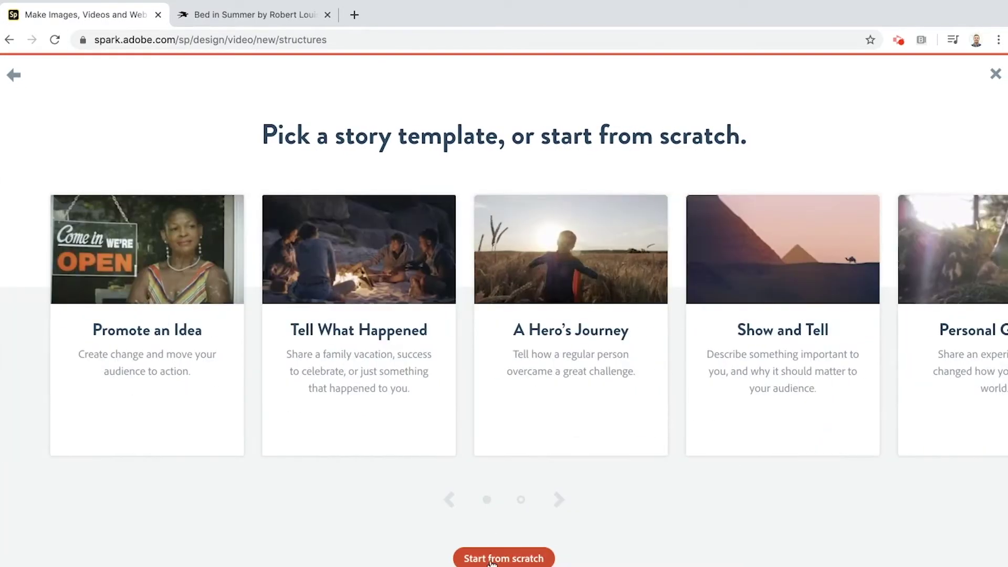
Start the video from scratch, dismiss the welcome tips, and switch to the Bed in Summer tab
left_click(492, 558)
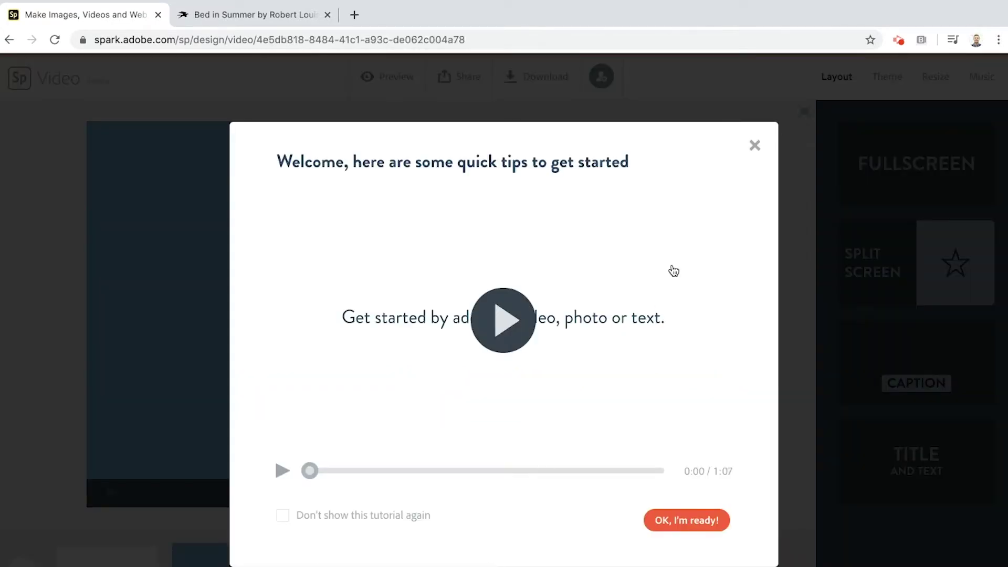
left_click(755, 143)
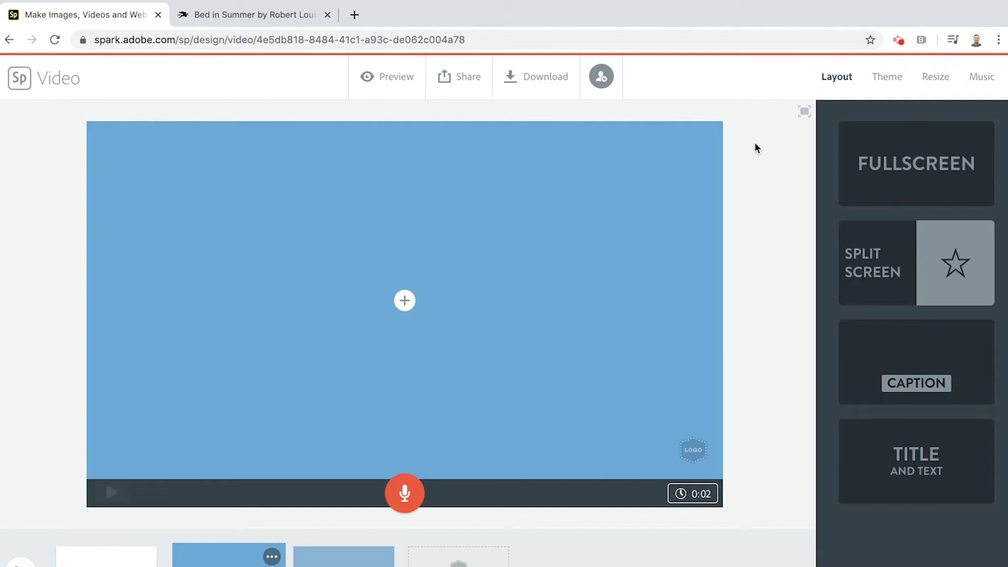
left_click(252, 17)
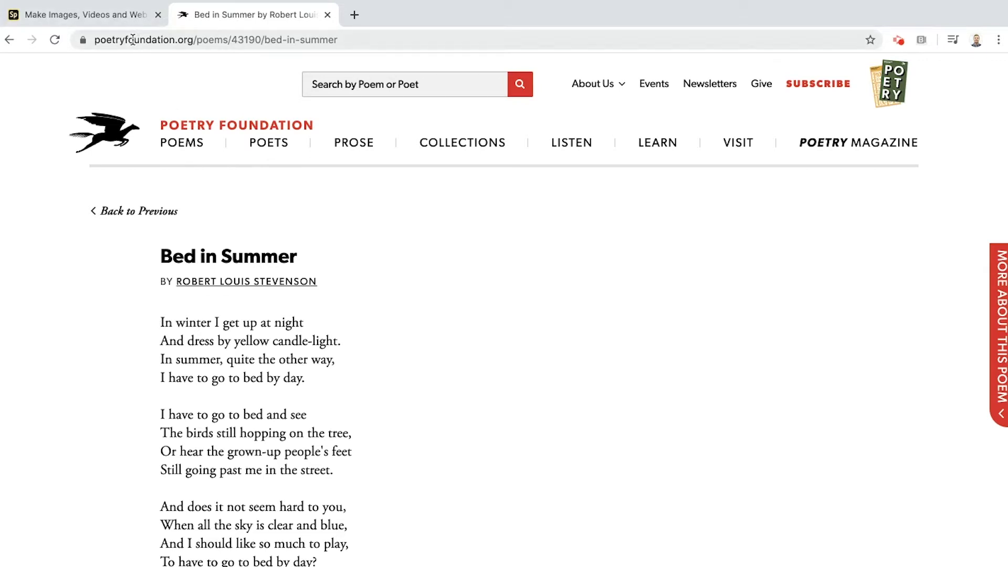
left_click_drag(98, 40, 252, 35)
left_click(353, 89)
type("ch")
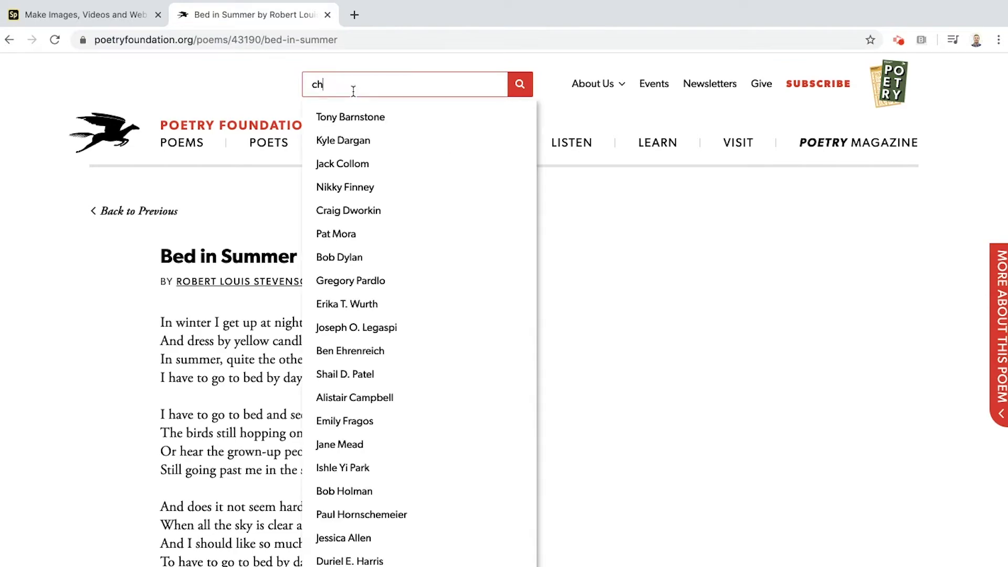
type("ildren")
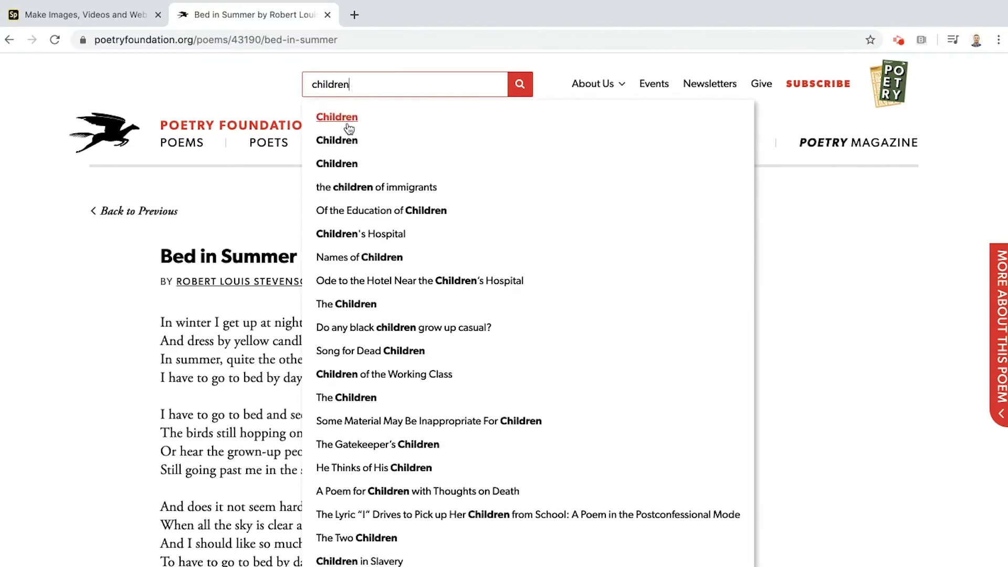
left_click(347, 126)
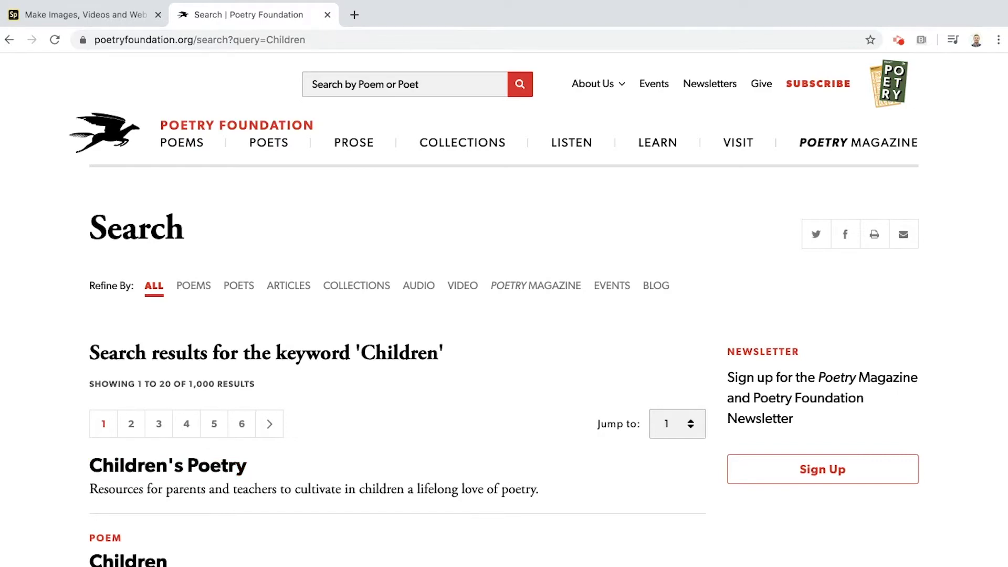
left_click(8, 40)
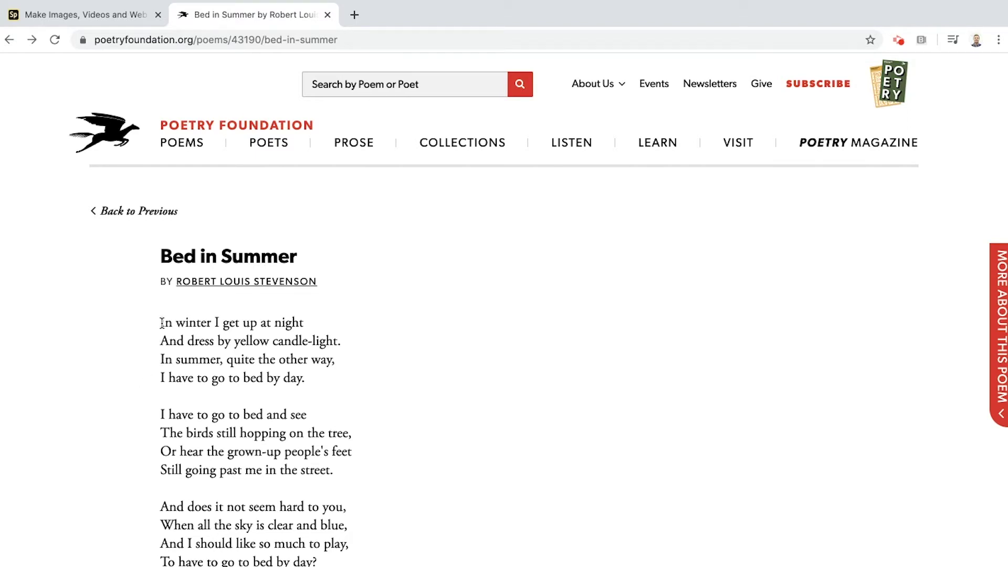
Add title text reading 'Bed In Summer / by / Robert Louis Stevenson' on three lines
key("ctrl+shift+Tab")
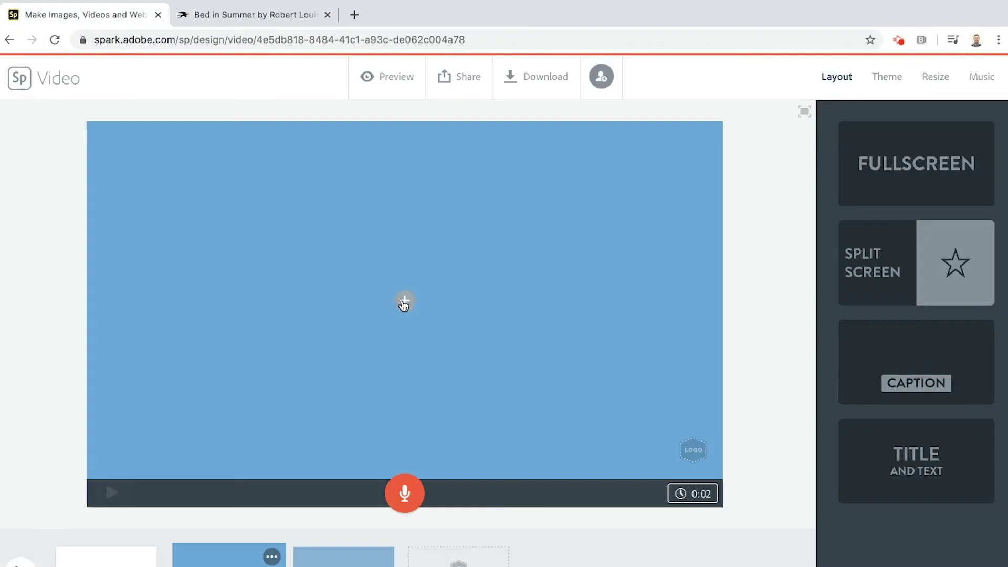
left_click(403, 303)
left_click(376, 256)
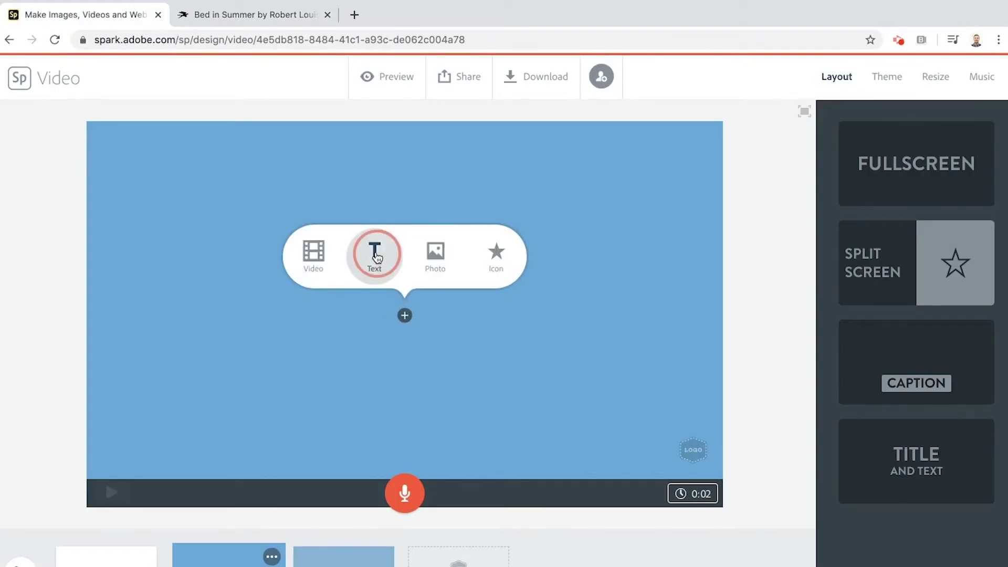
type("Bed I")
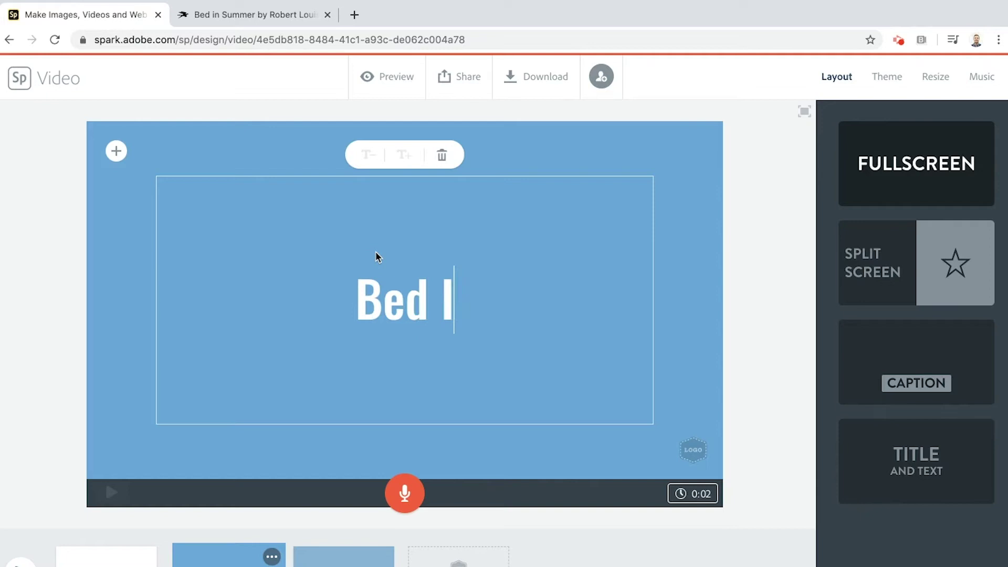
type("n Summer")
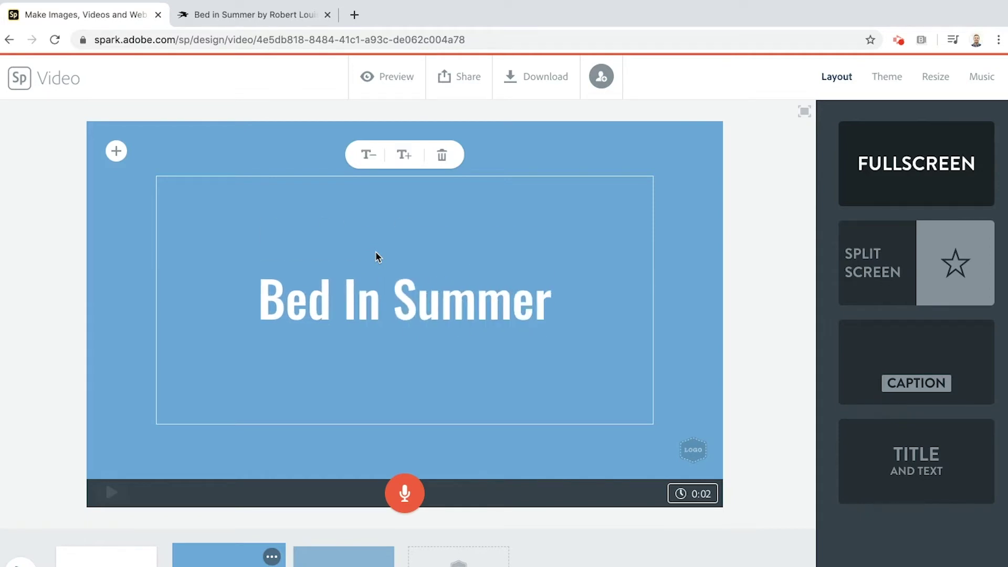
key("Return")
type("by")
key("Return")
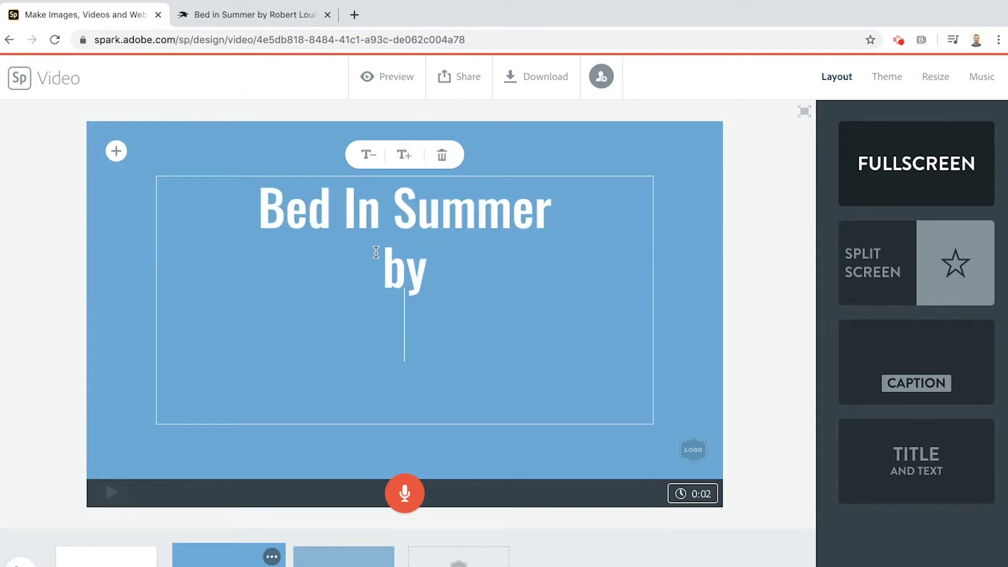
type("Robert Lou")
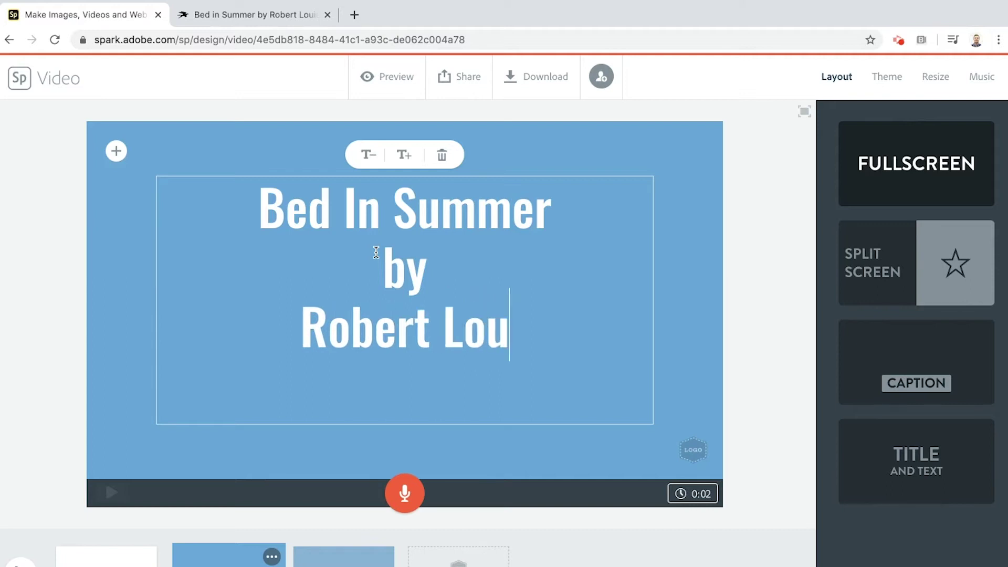
type("is Stev")
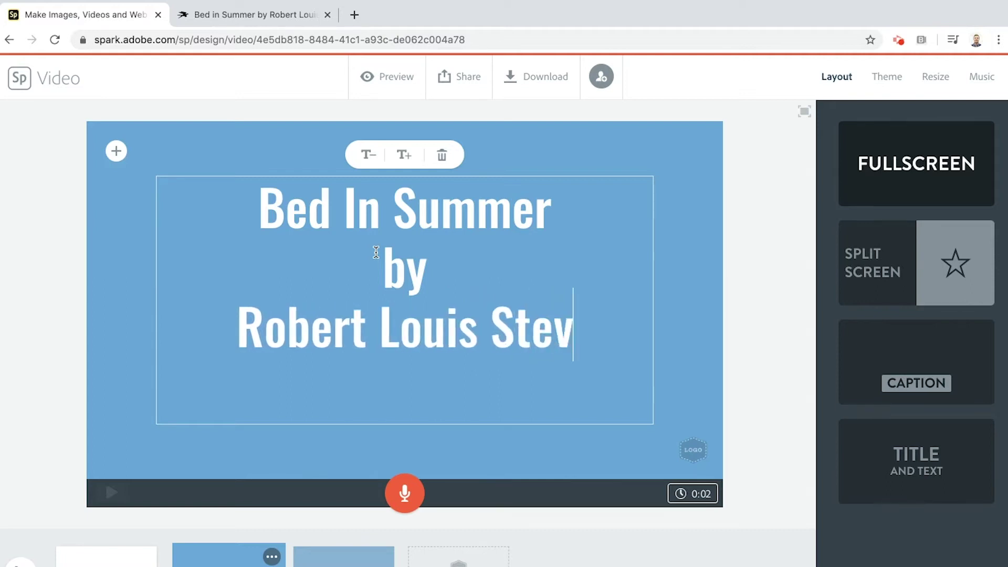
type("enson")
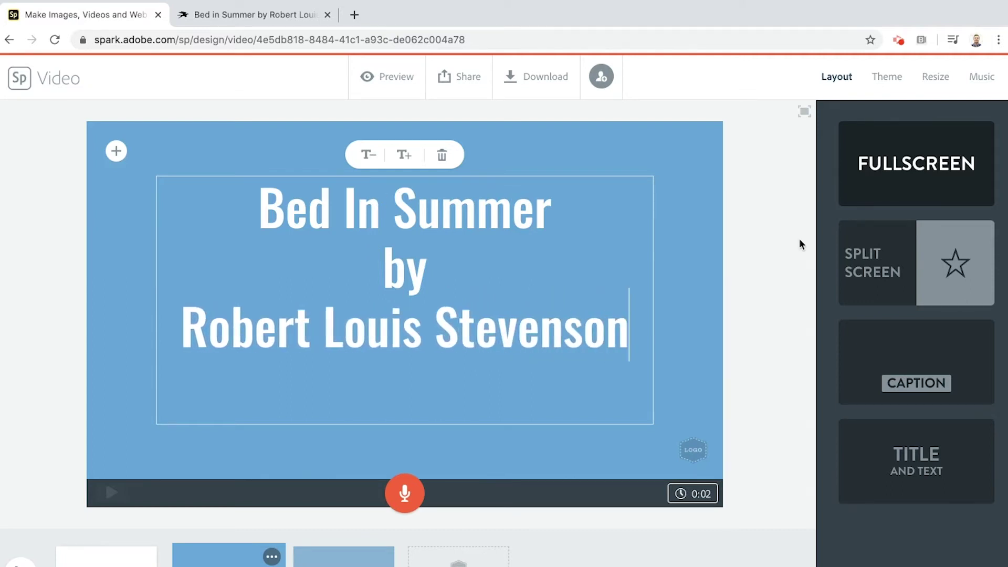
left_click(786, 245)
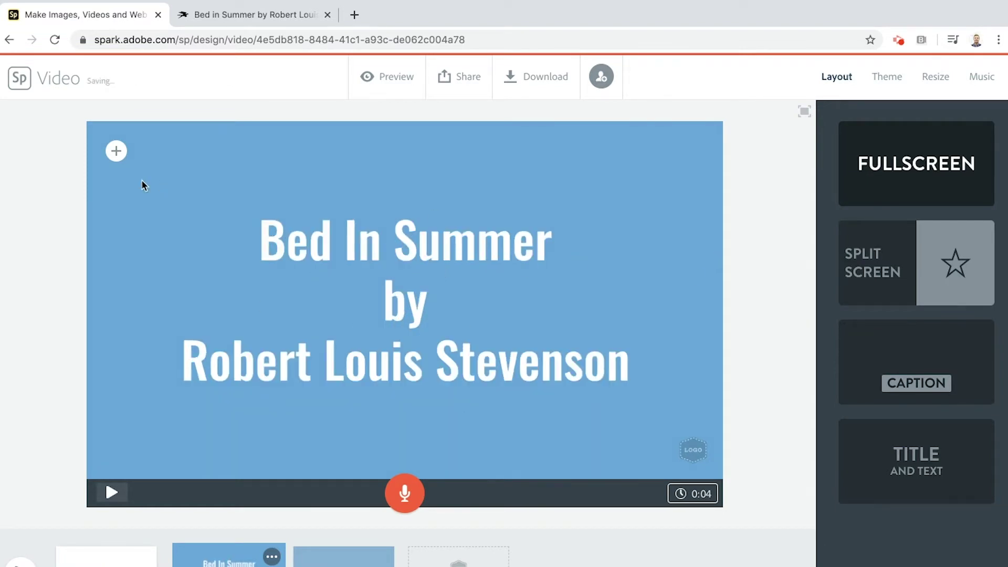
Search free photos for 'bed' and set the cat-on-bed image as the title slide background
left_click(116, 150)
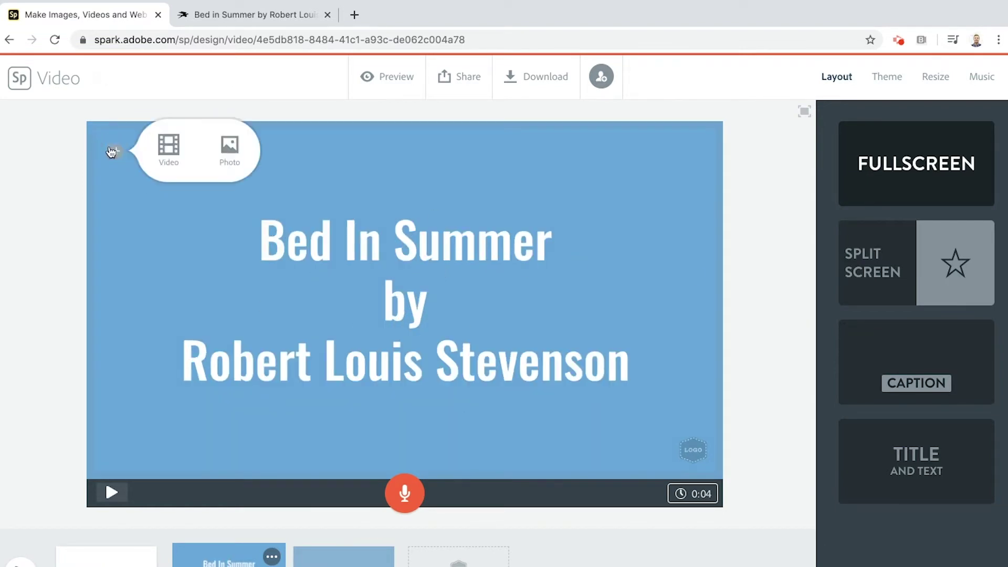
left_click(229, 158)
left_click(871, 264)
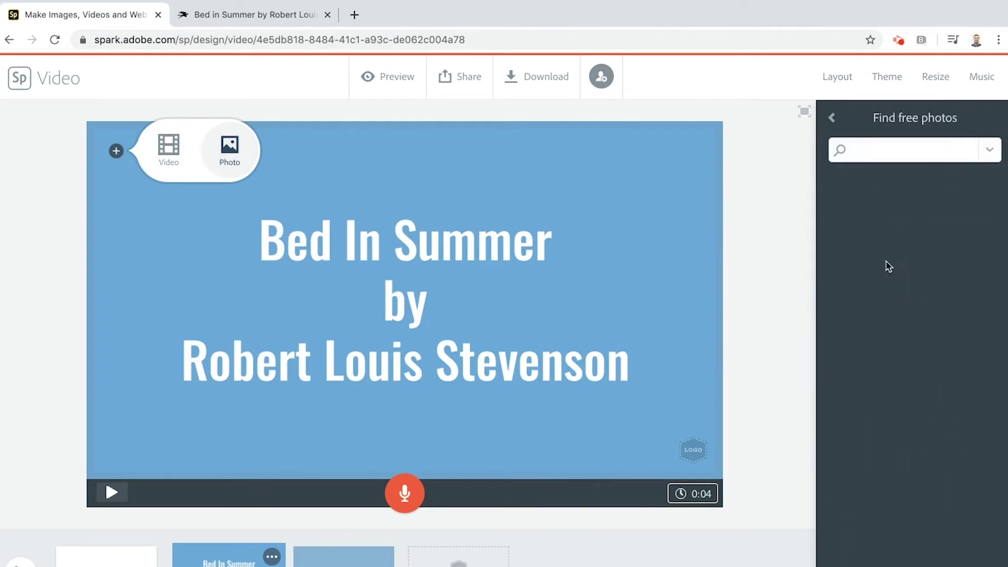
type("bed")
key("Return")
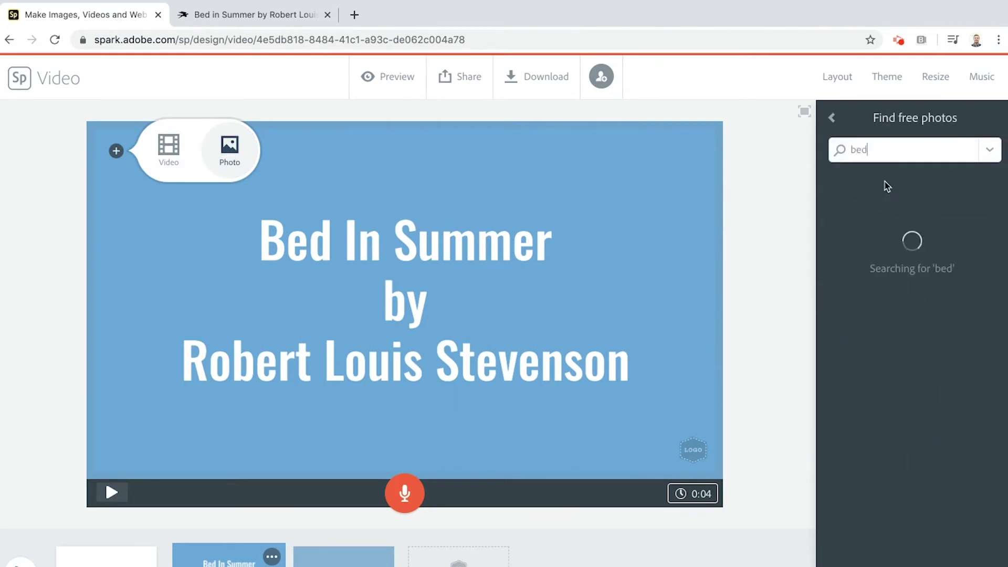
left_click(883, 254)
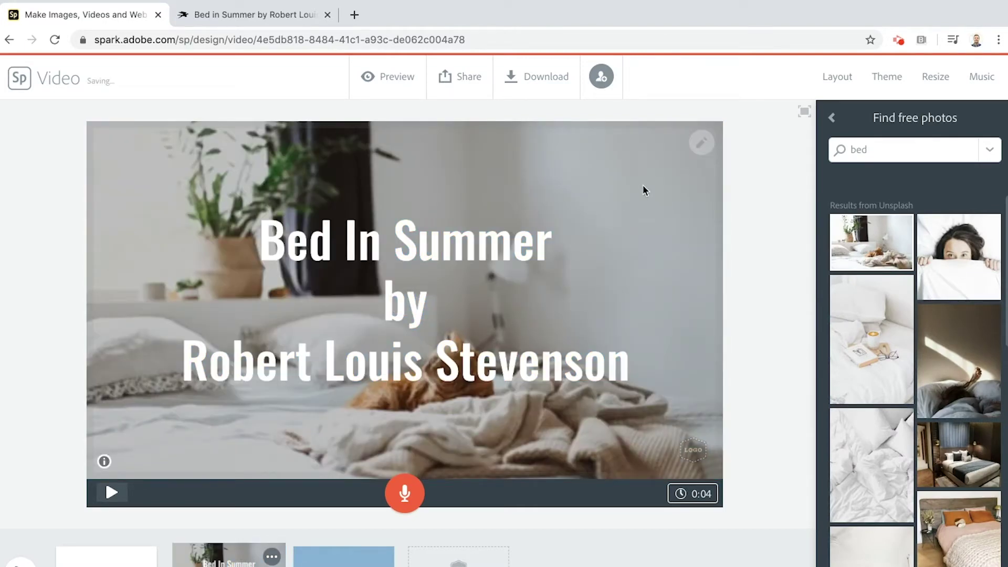
Enlarge the cat-on-bed photo and shift it left and down behind the title
left_click(696, 152)
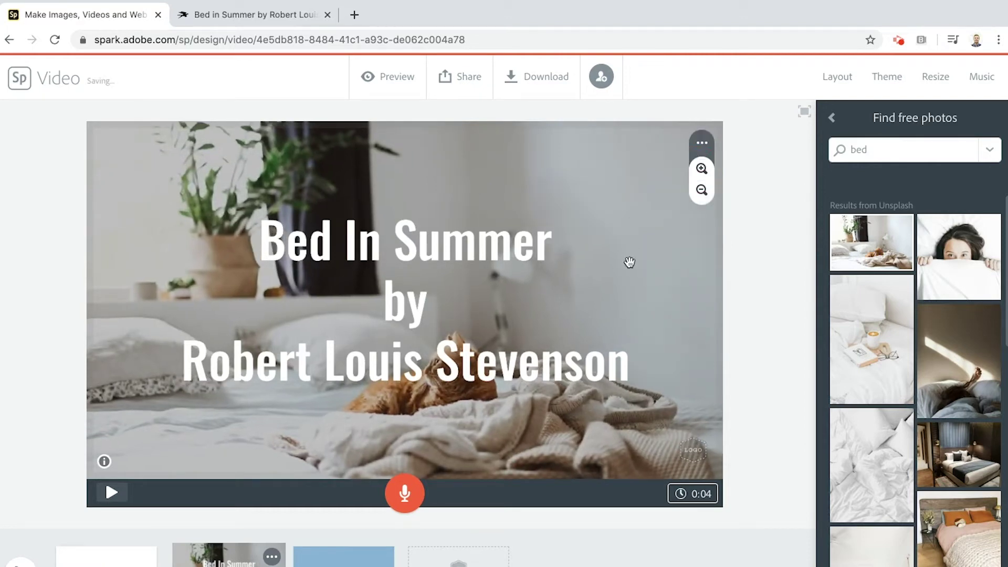
left_click_drag(622, 289, 623, 210)
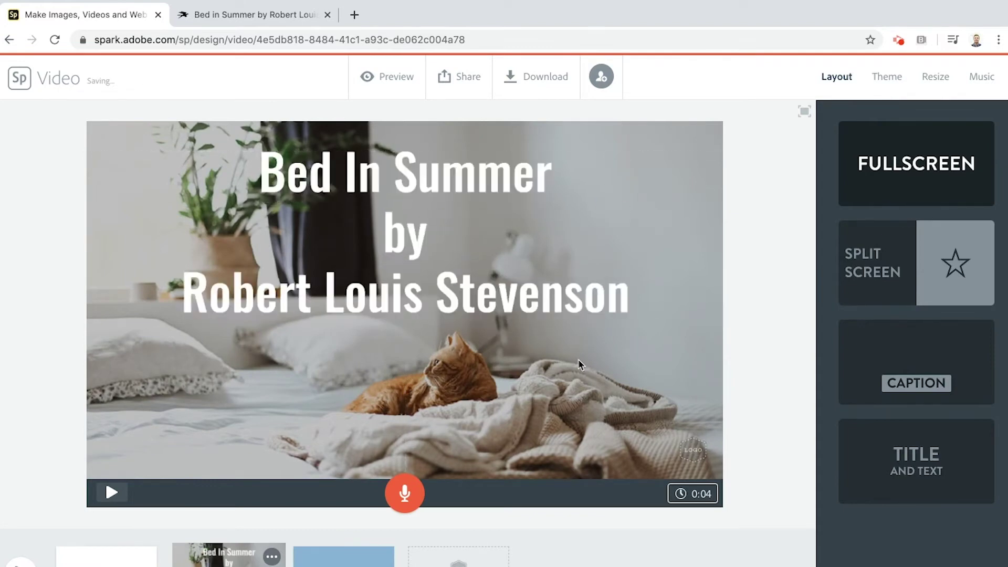
left_click(451, 374)
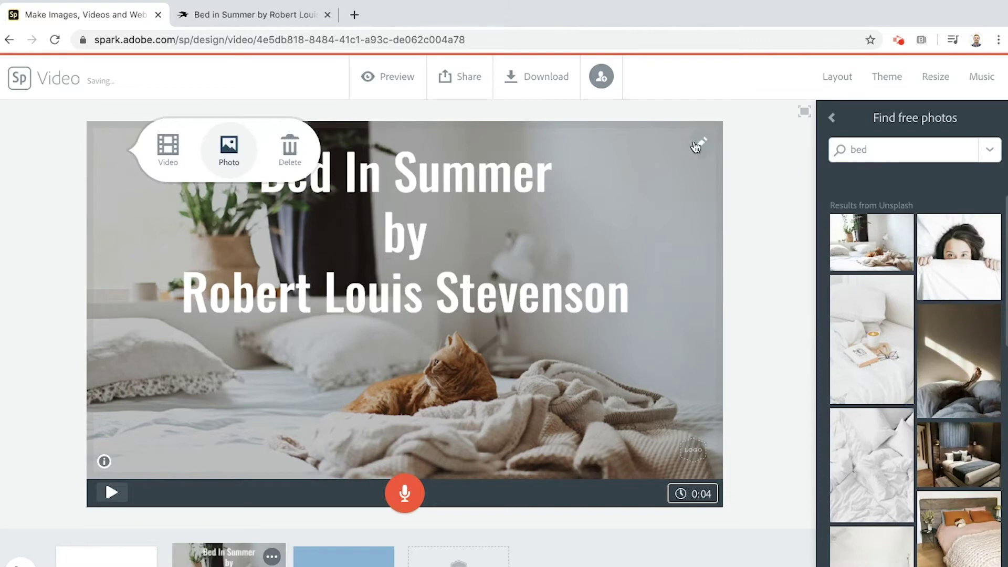
left_click(699, 169)
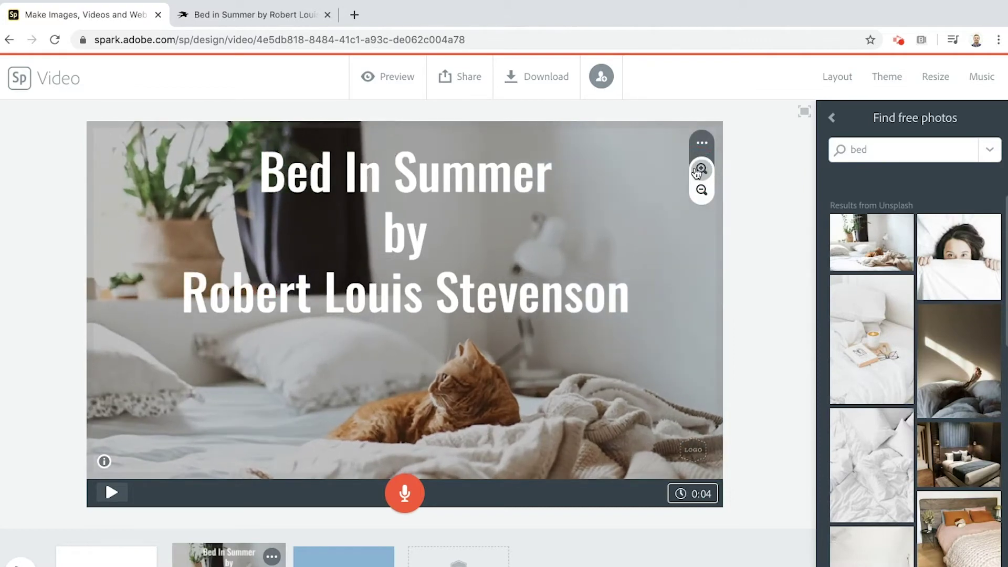
left_click_drag(555, 386, 497, 396)
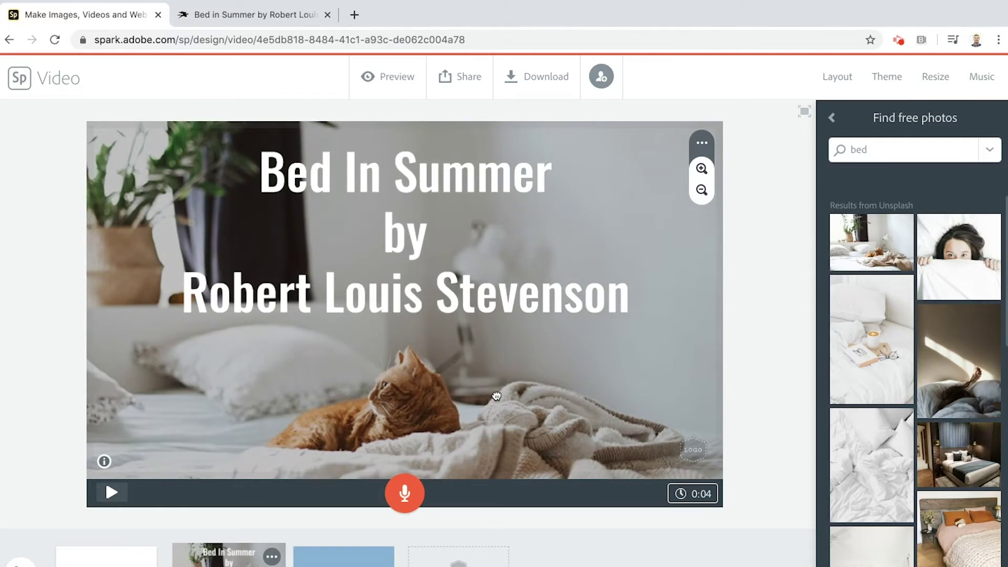
left_click(752, 311)
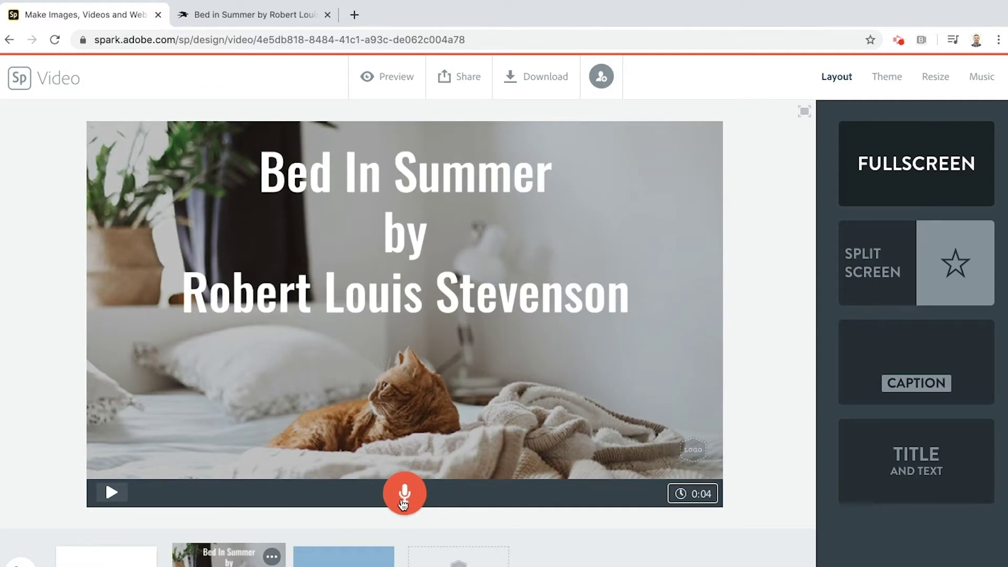
Record a 5-second voice-over reading the title aloud and play it back
left_click_drag(404, 495, 404, 495)
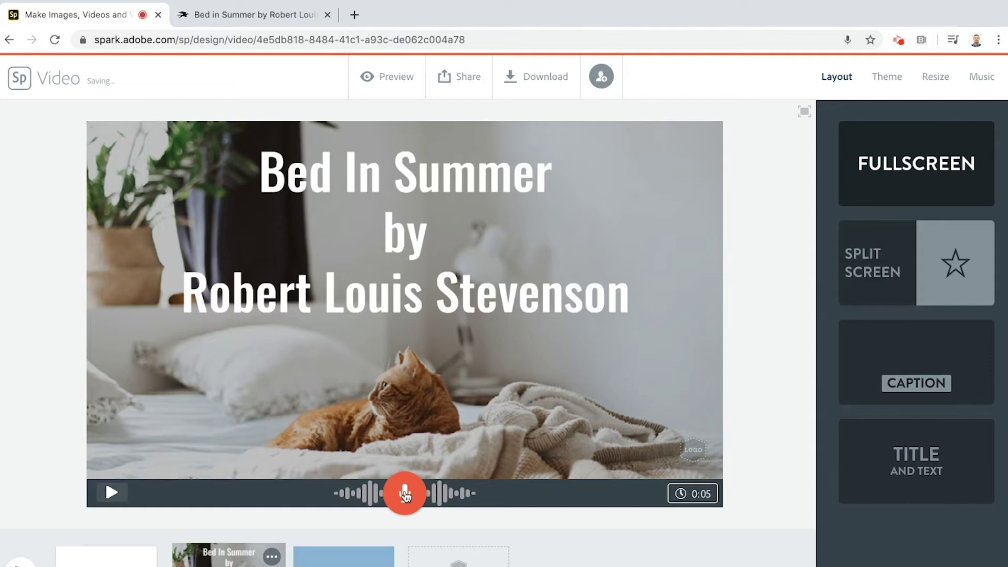
left_click(109, 492)
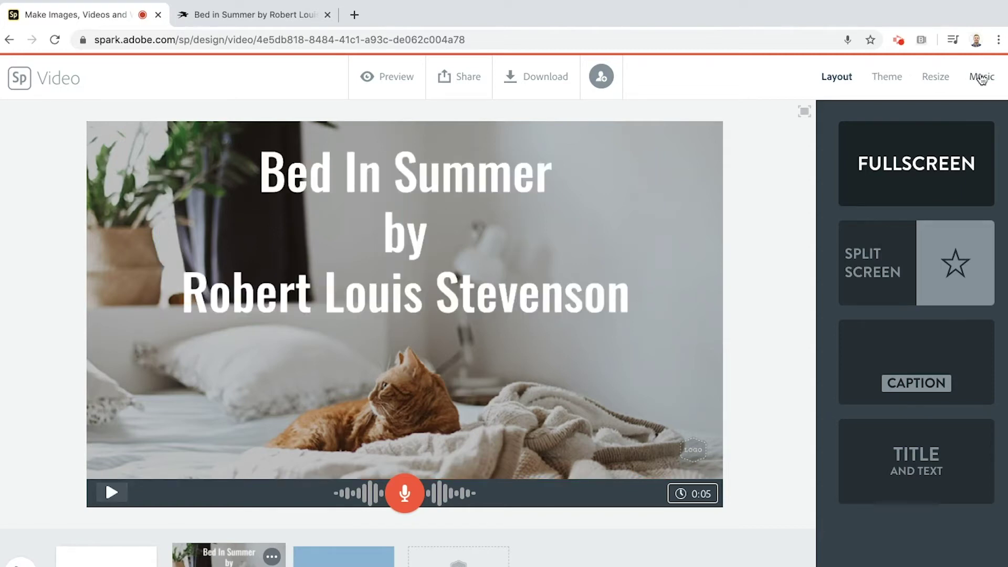
Preview Distant Telegram, Pacific Pier and Stroll in Central Park, then pick a Warm-mood music track
left_click(981, 78)
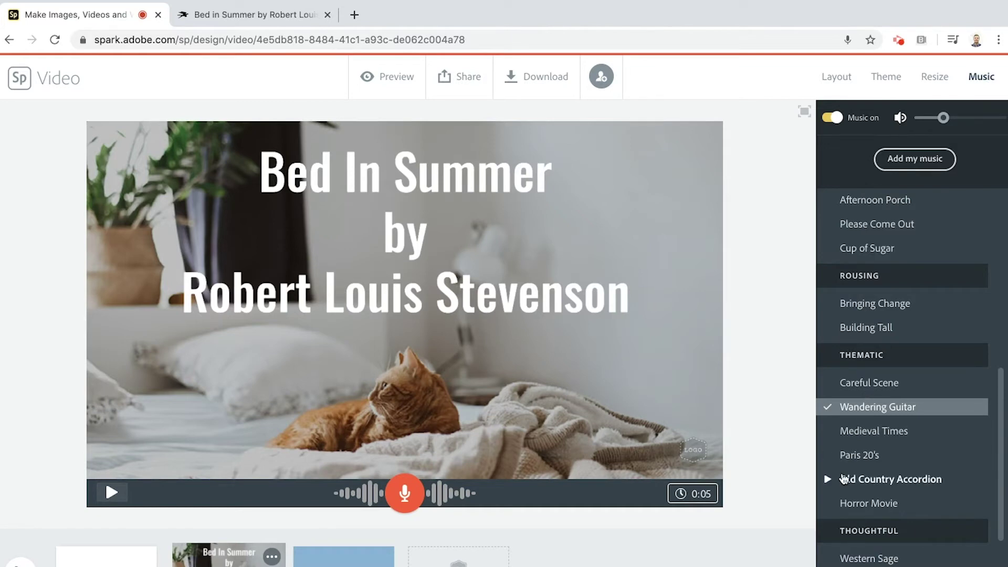
scroll(846, 478, "down", 3)
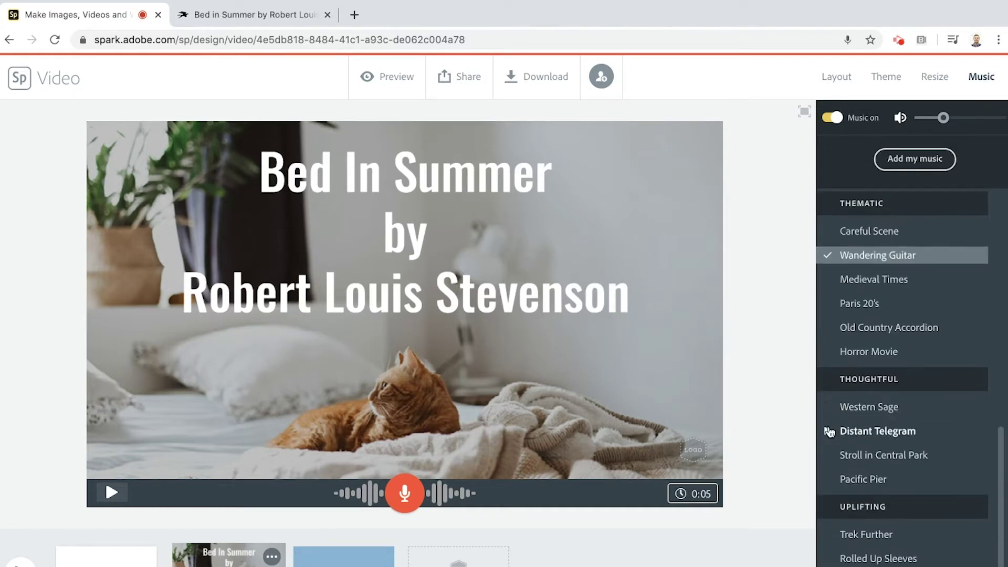
left_click(828, 431)
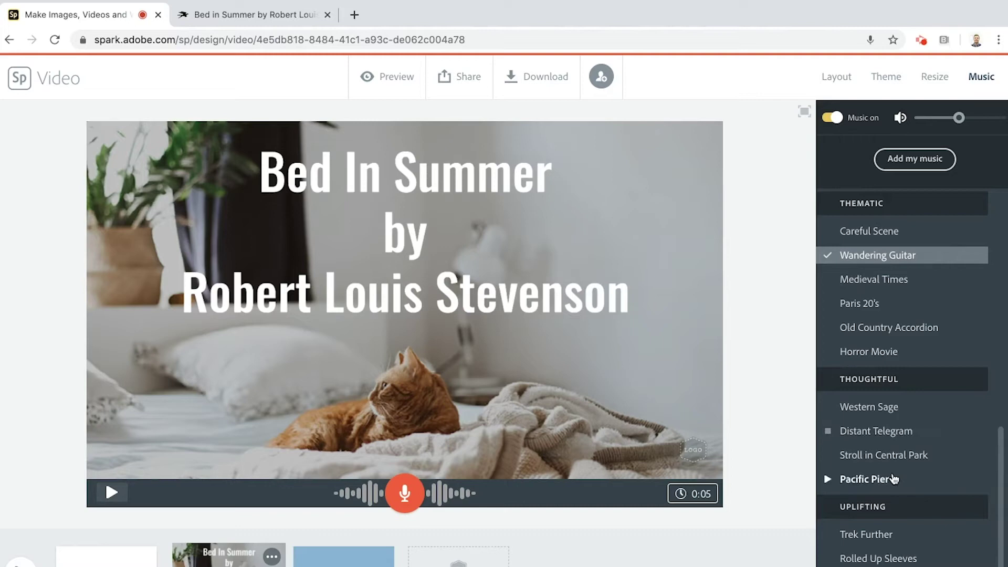
scroll(891, 478, "down", 2)
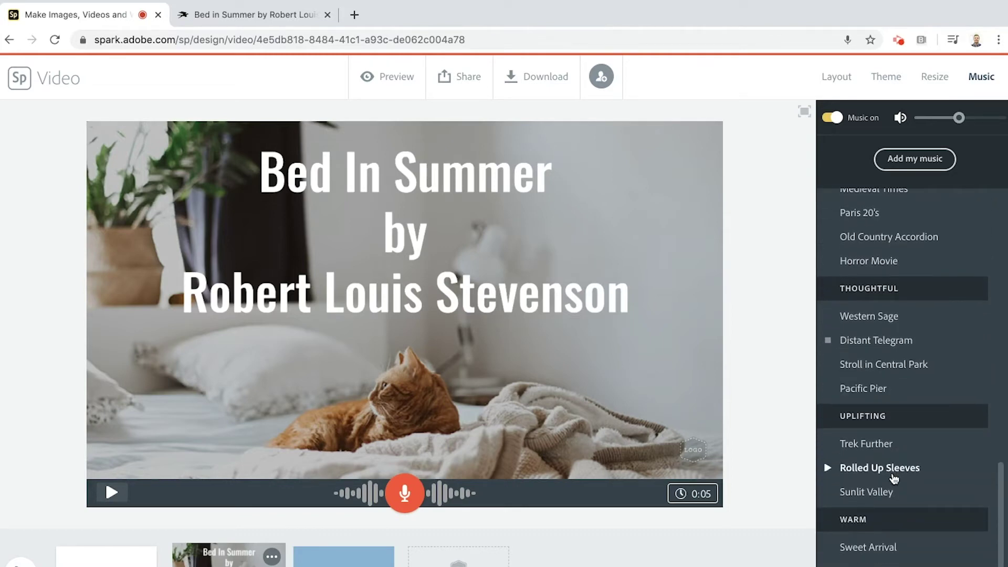
left_click(827, 390)
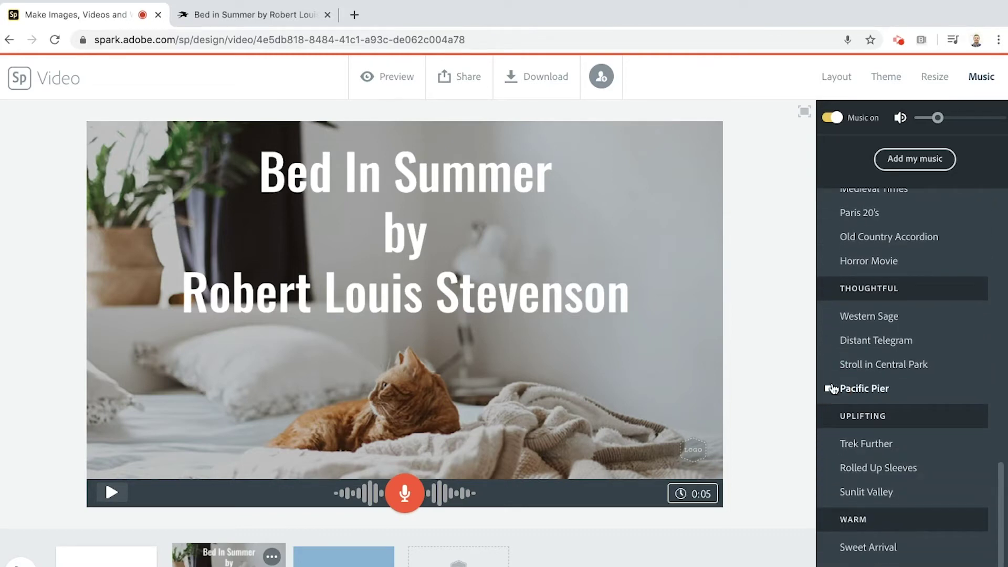
left_click(828, 366)
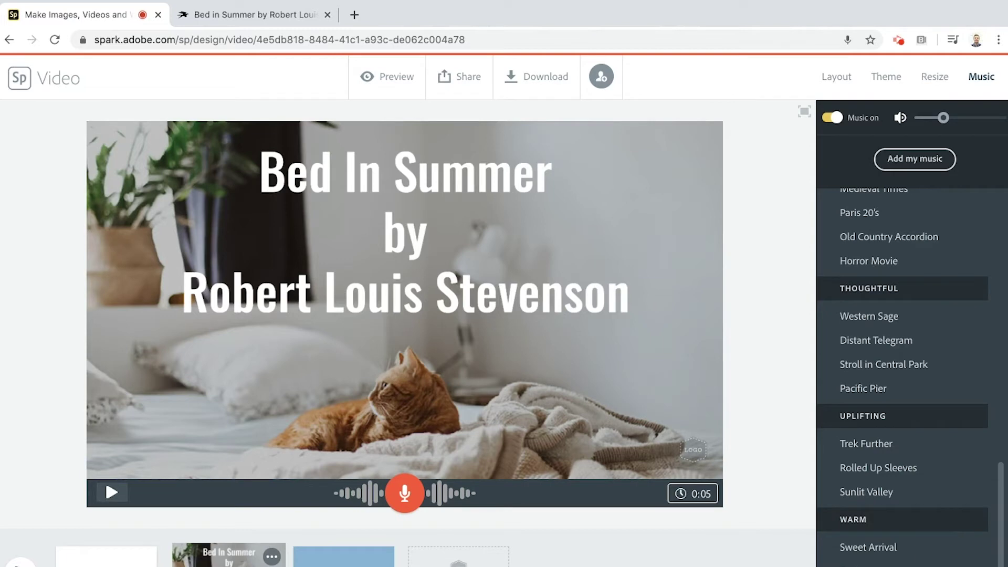
left_click(866, 565)
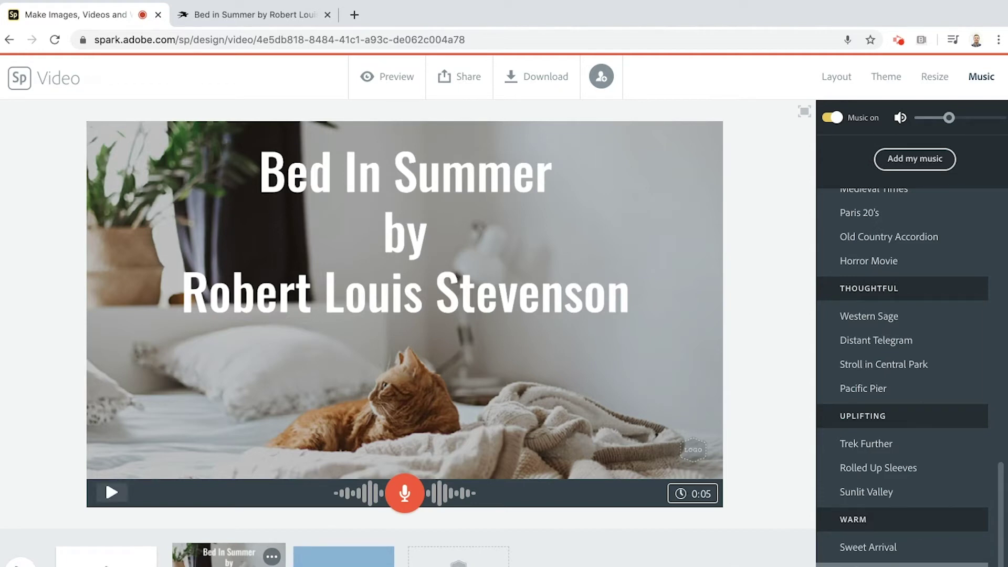
Insert a blank slide after the title slide, then go to the poem's web page
left_click(290, 563)
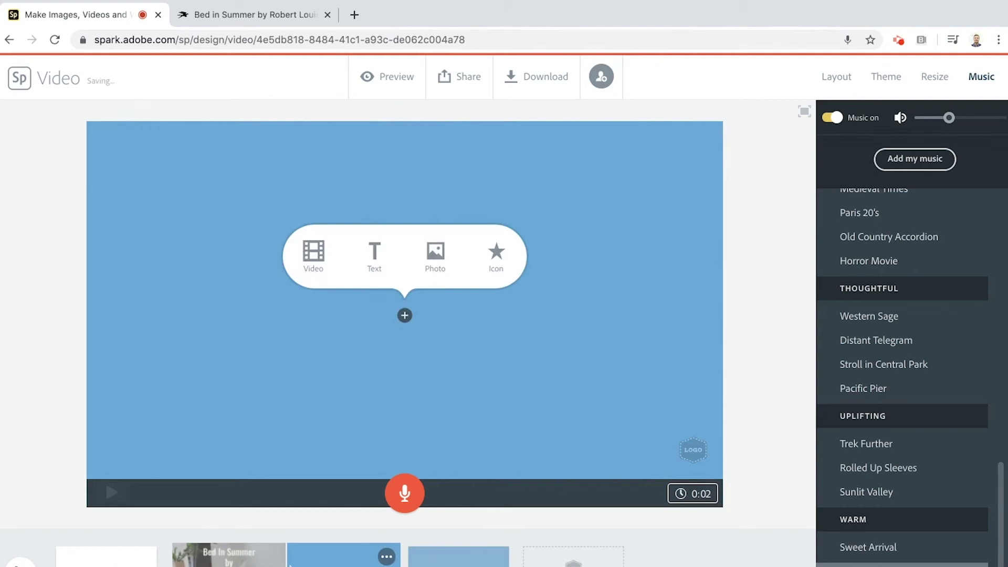
mouse_move(325, 557)
left_mouse_down()
mouse_move(220, 526)
mouse_move(202, 551)
mouse_move(208, 561)
mouse_move(322, 524)
mouse_move(378, 542)
mouse_move(336, 564)
left_mouse_up()
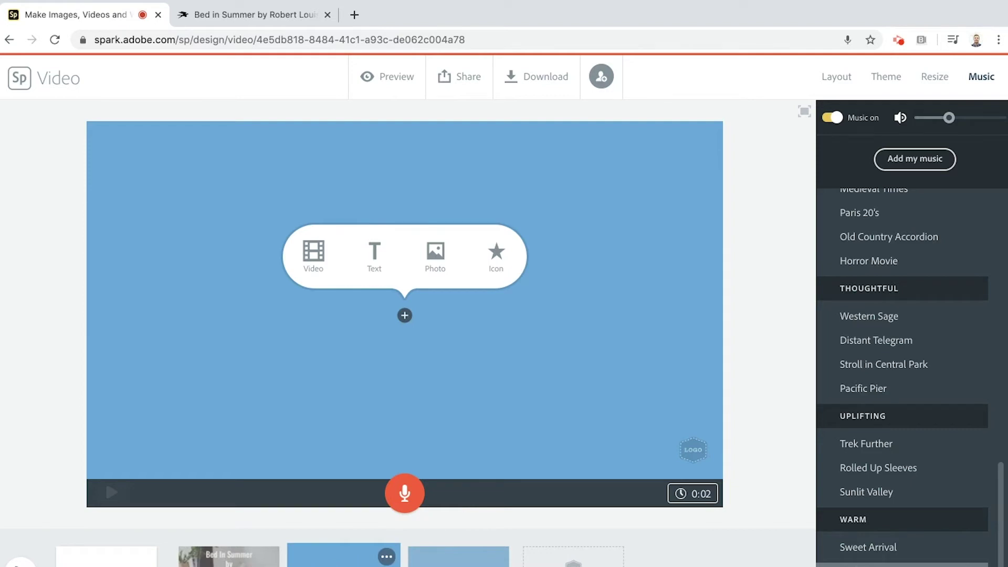
left_click(215, 19)
Select the poem's first line 'In winter I get up at night' and return to the Spark editor
left_click_drag(161, 324, 313, 328)
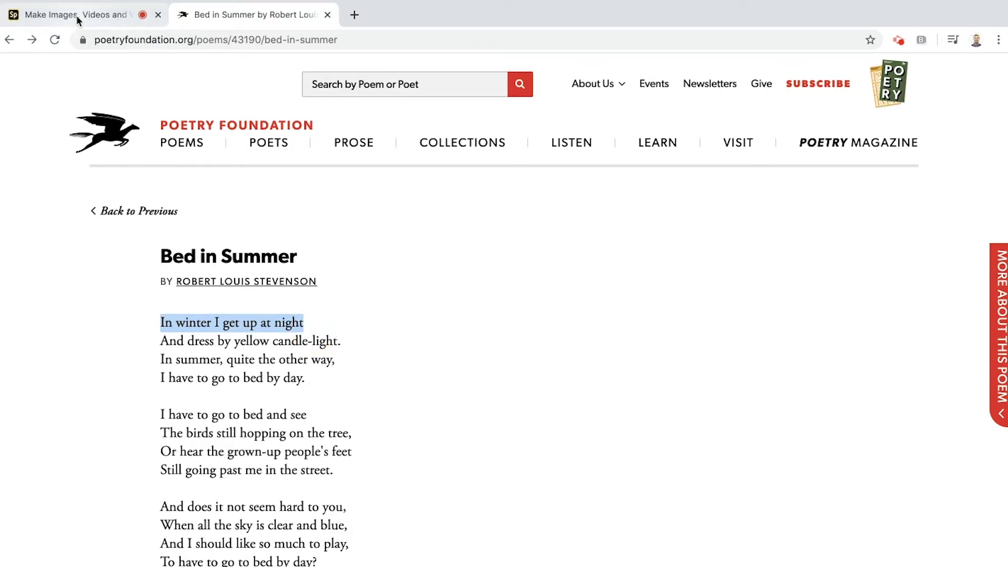
left_click(182, 322)
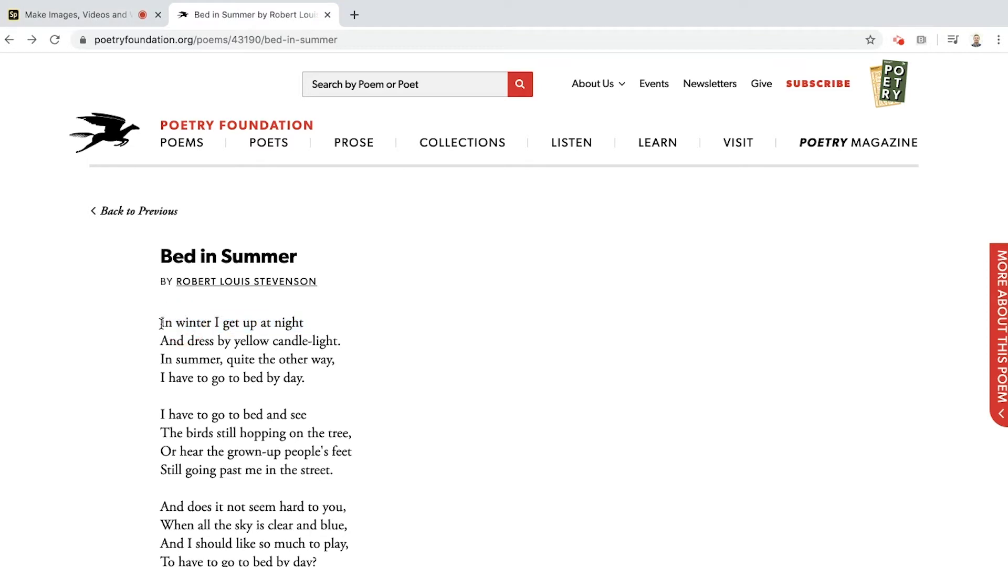
left_click_drag(162, 322, 306, 326)
key("ctrl+c")
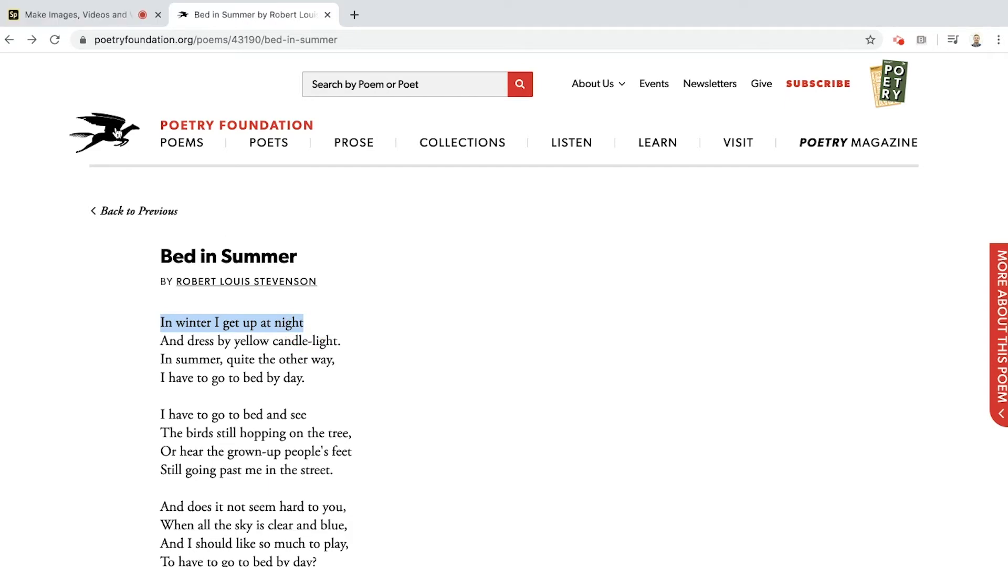
left_click(95, 17)
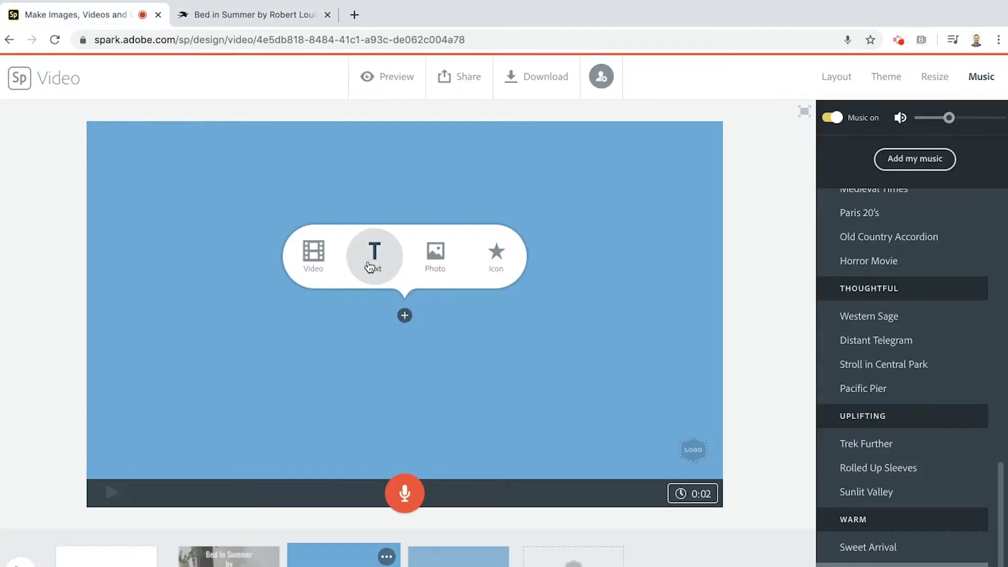
Paste 'In winter I get up at night' as the new slide's text
left_click(369, 266)
key("ctrl+v")
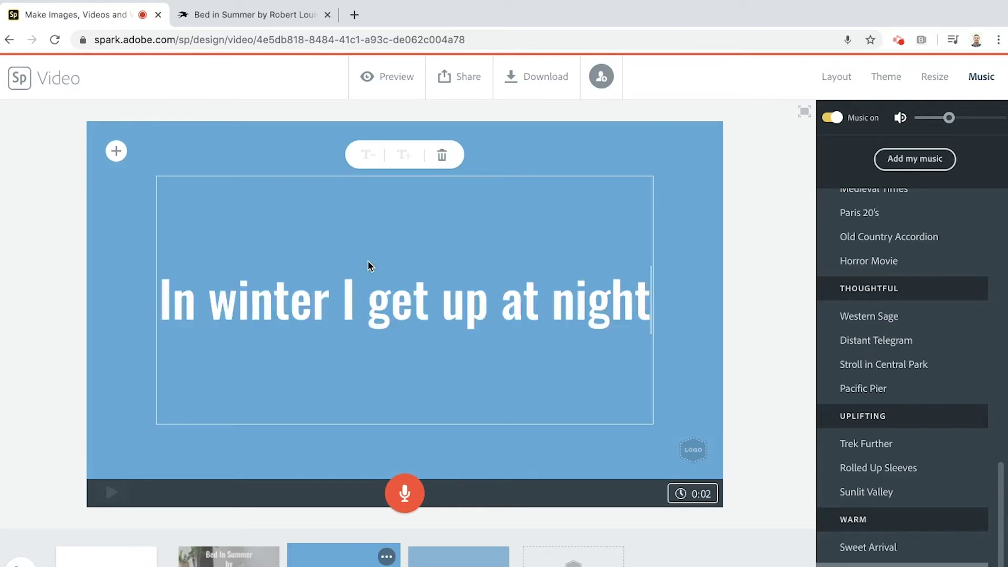
left_click(758, 322)
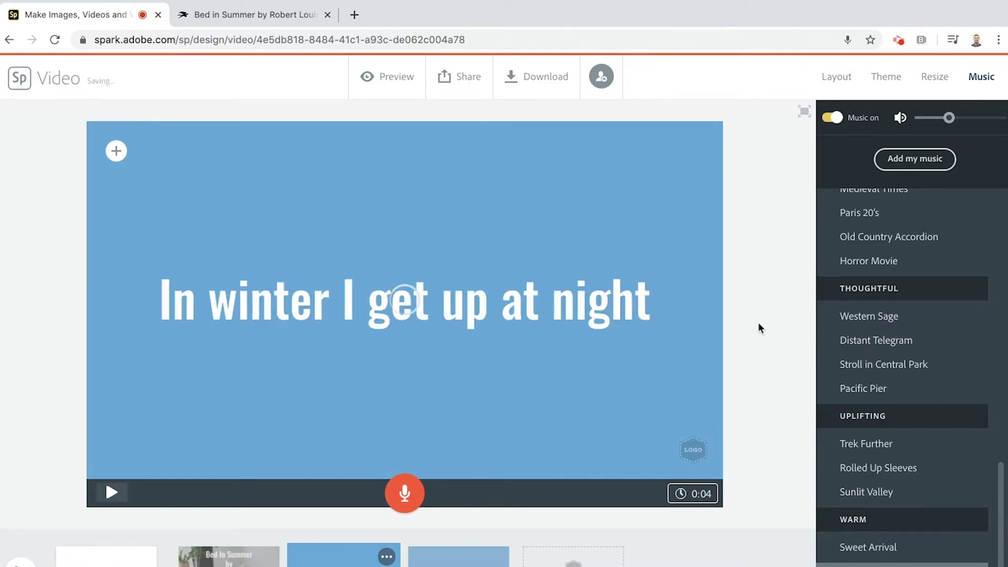
Search photos for 'moon', try and reframe the red moon, then use the moon-in-clouds background
left_click(116, 150)
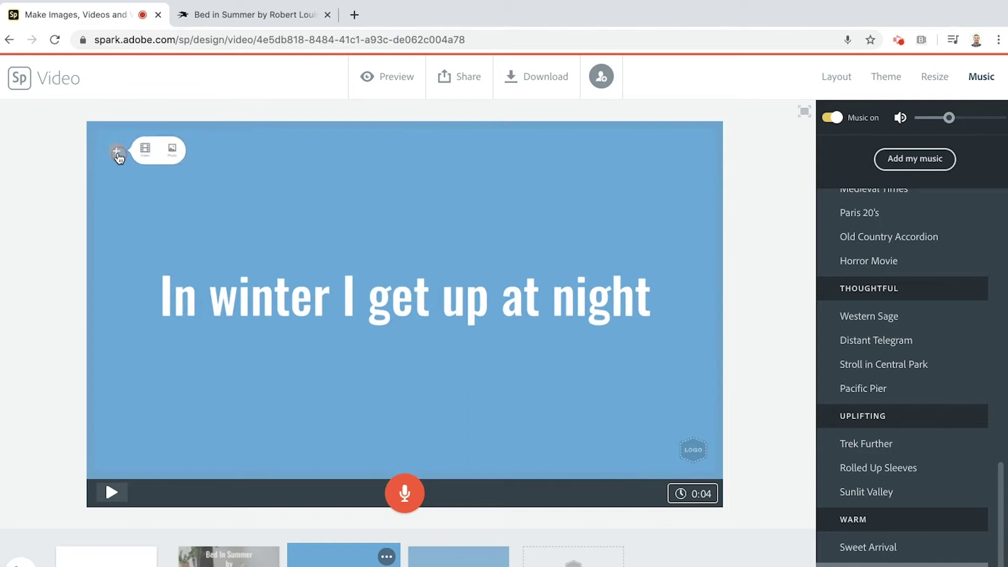
left_click(227, 153)
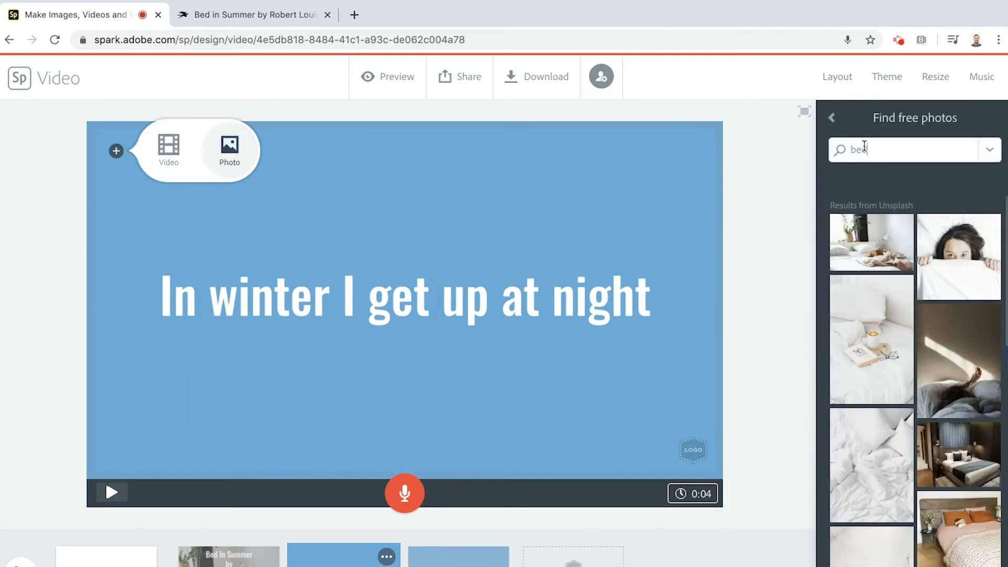
double_click(863, 147)
type("moon")
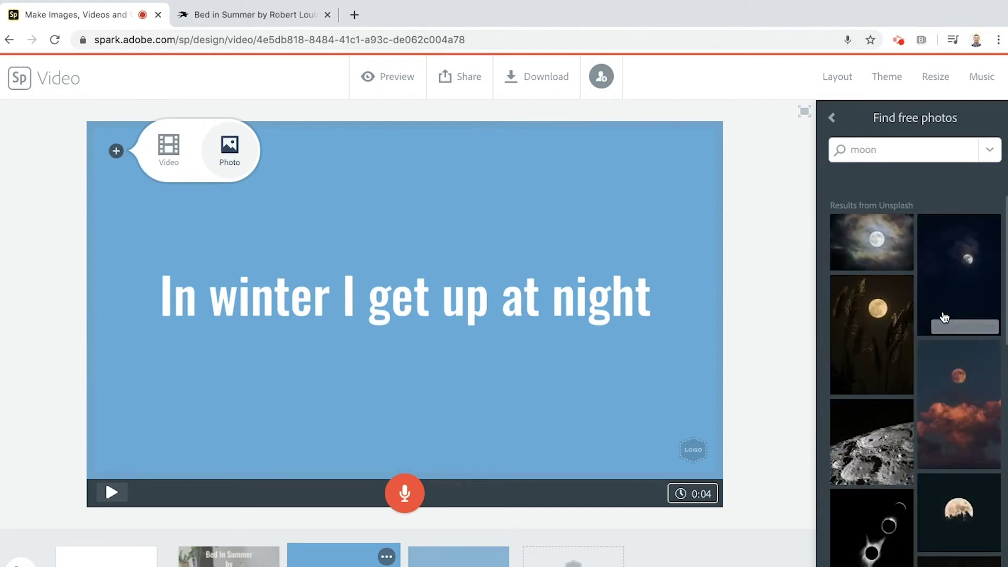
left_click(971, 402)
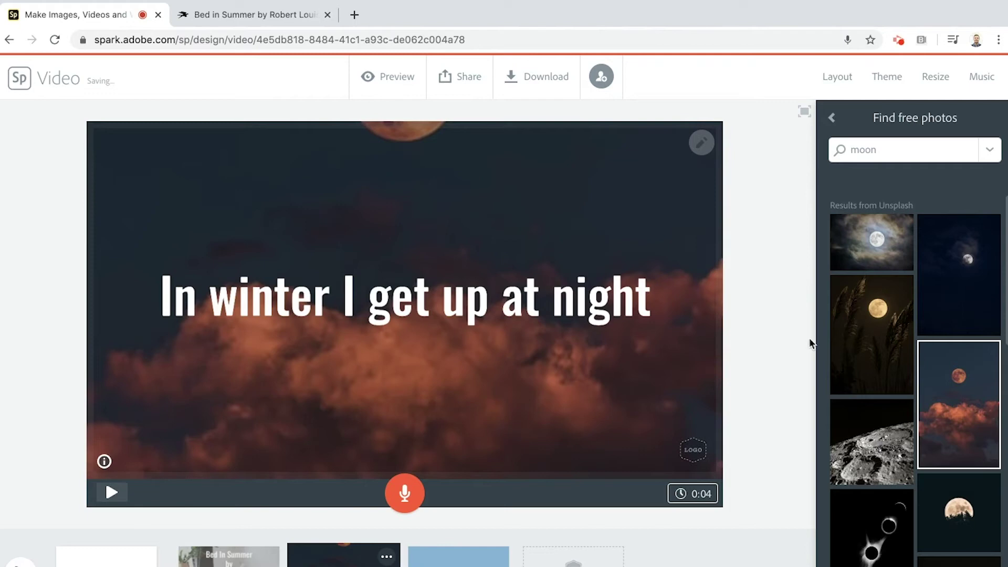
left_click(698, 152)
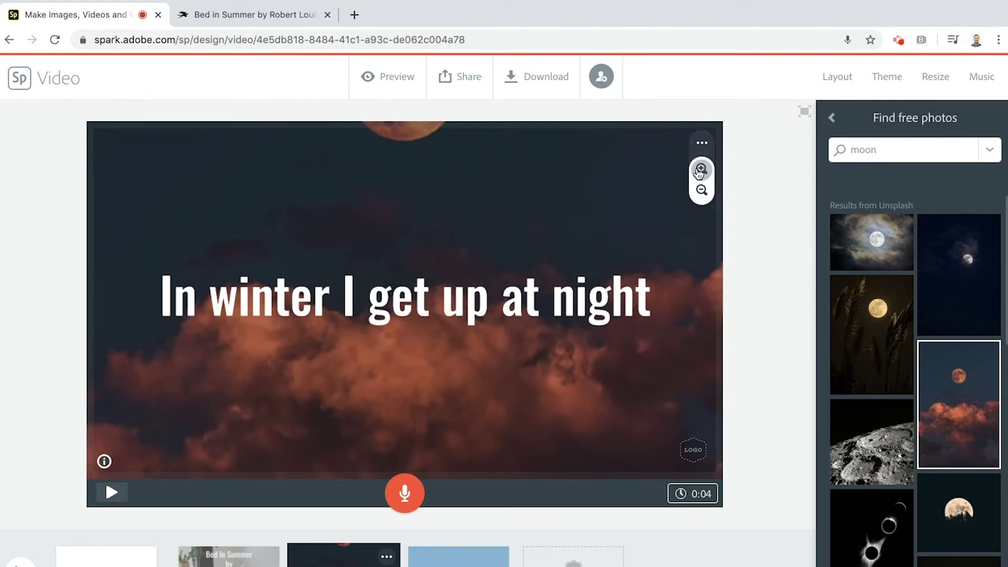
left_click_drag(666, 196, 654, 308)
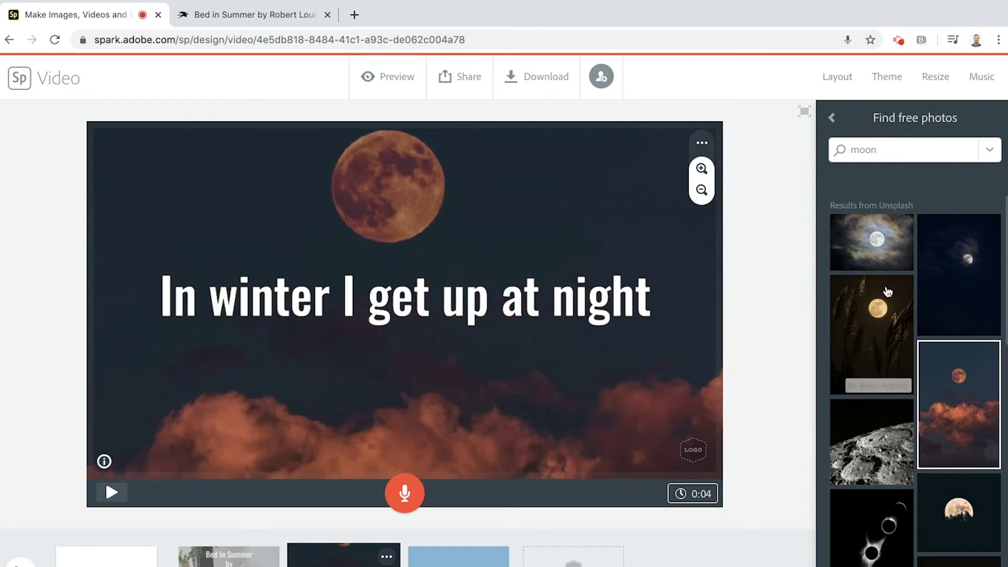
left_click(881, 242)
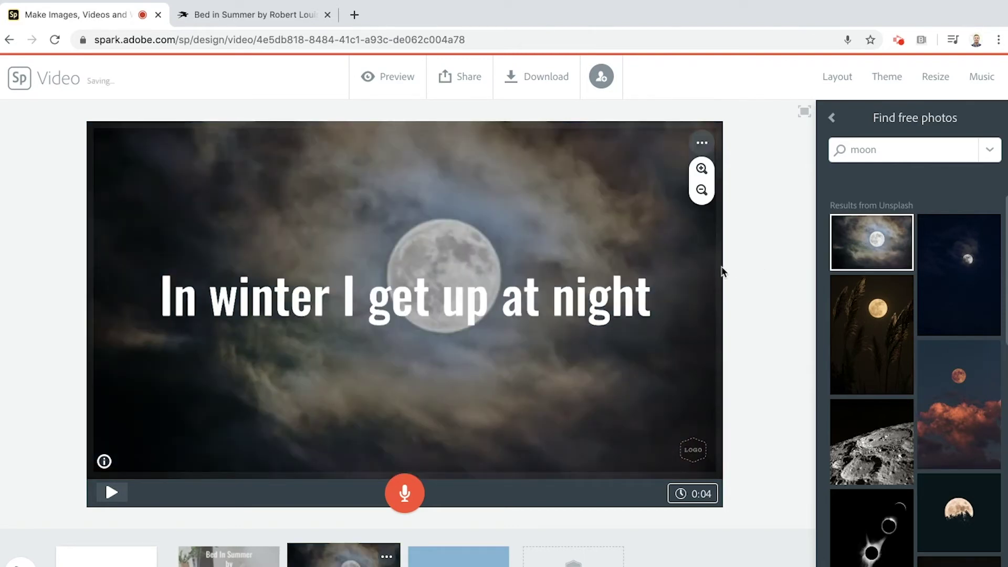
Switch the moon slide to Caption layout and shrink the caption to one small line
left_click(565, 299)
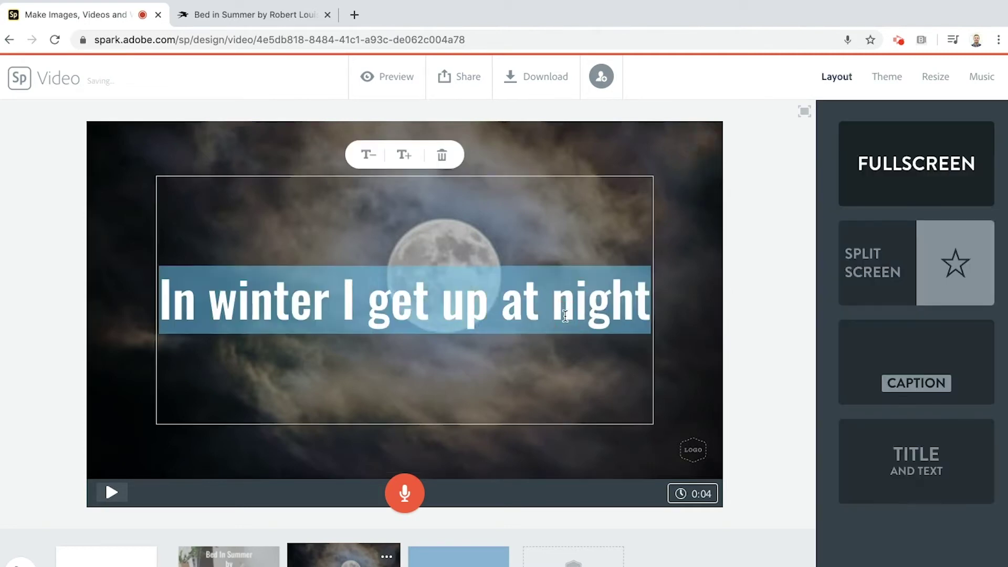
left_click(894, 386)
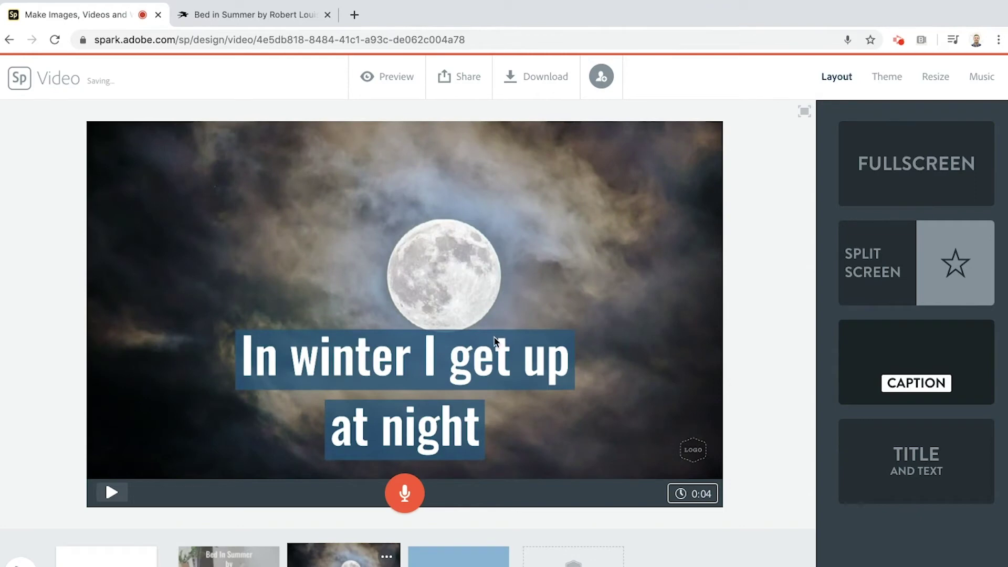
left_click(455, 350)
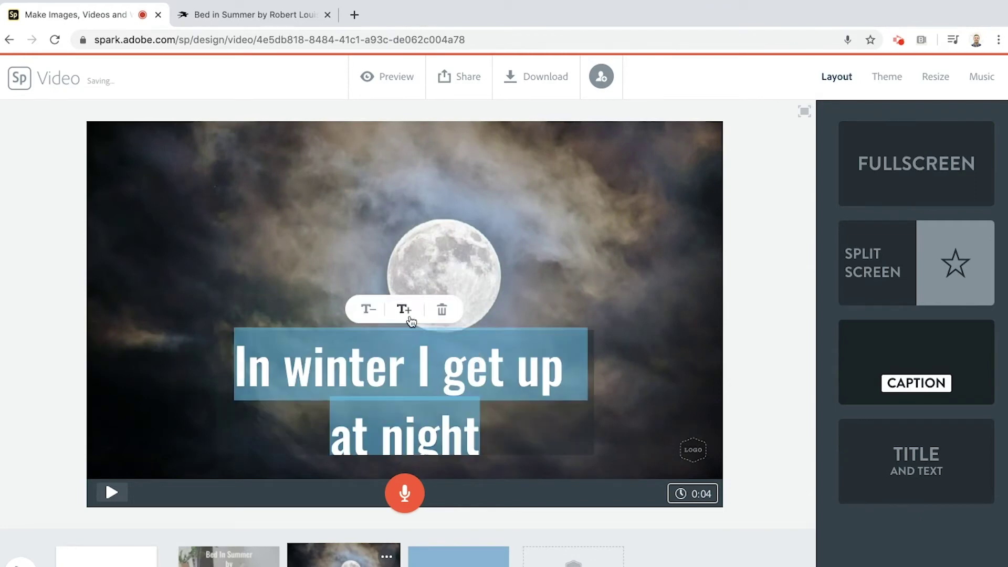
left_click(377, 309)
left_click(377, 309)
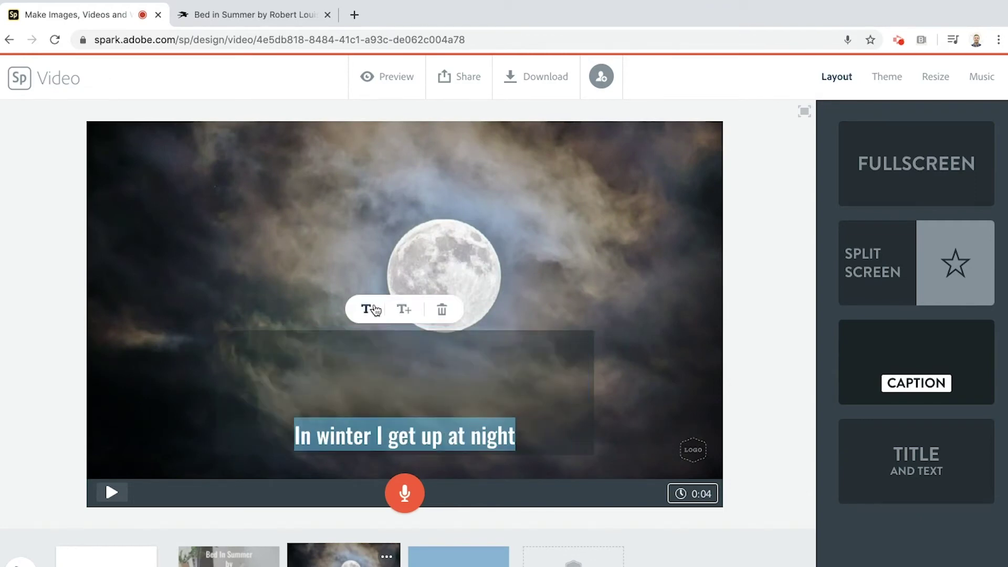
left_click(764, 367)
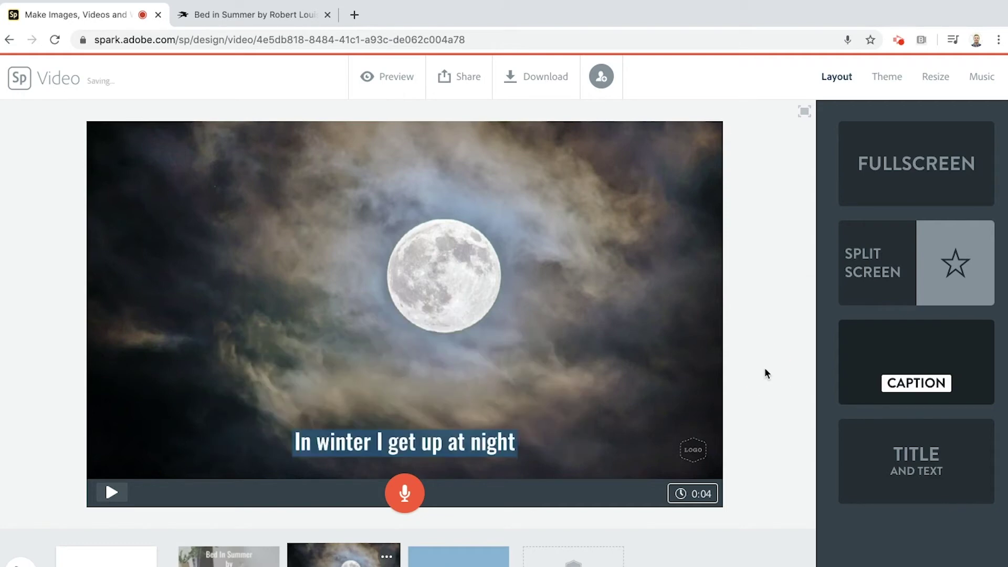
Move the caption to the lower left, record a 4-second voice-over, and preview the slide
left_click(394, 441)
left_click_drag(394, 441, 217, 437)
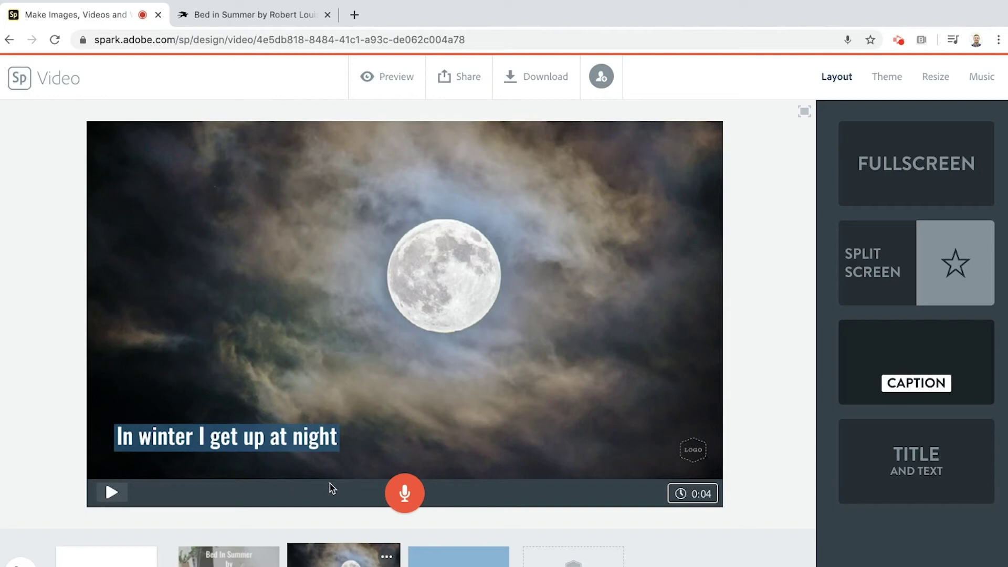
left_click_drag(405, 501, 404, 501)
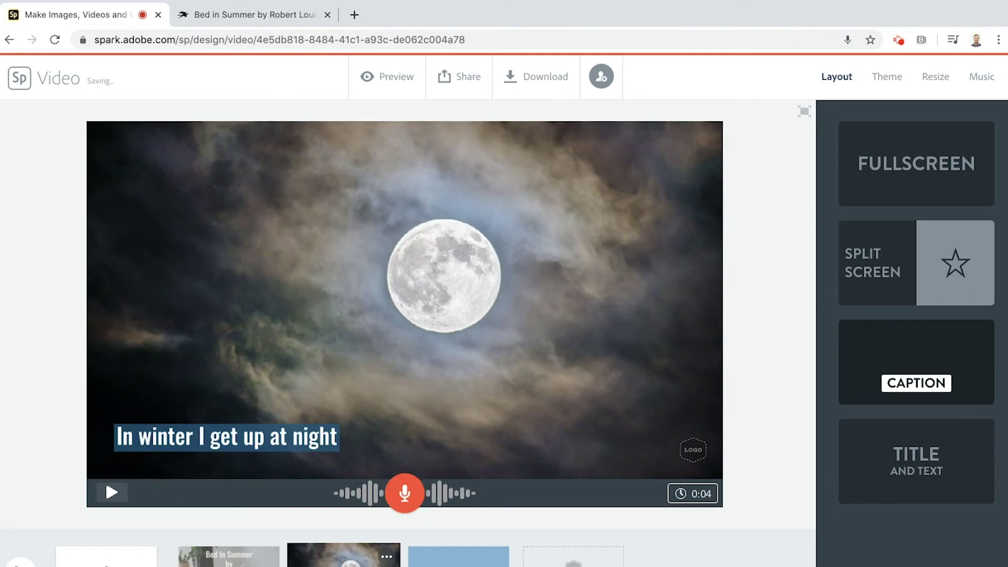
left_click(109, 497)
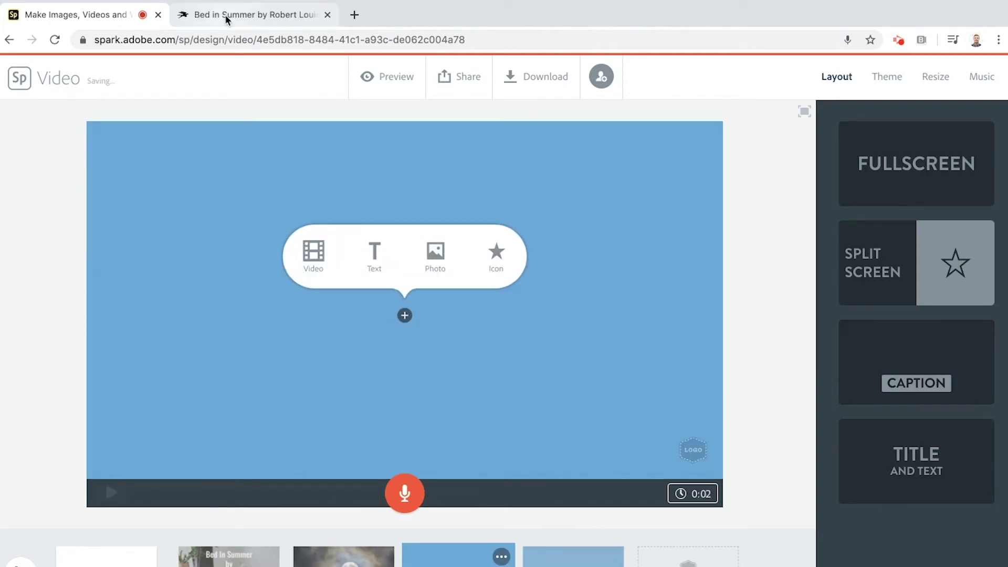
Copy 'And dress by yellow candle-light.' from the poem page and paste it as smaller one-line text
left_click(226, 20)
left_click_drag(160, 341, 341, 342)
key("ctrl+c")
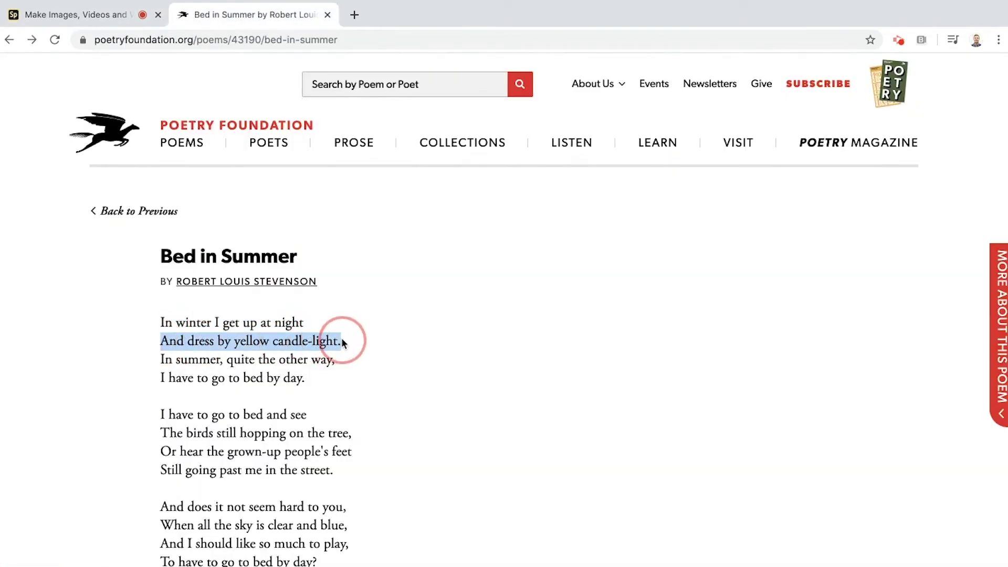
left_click(74, 20)
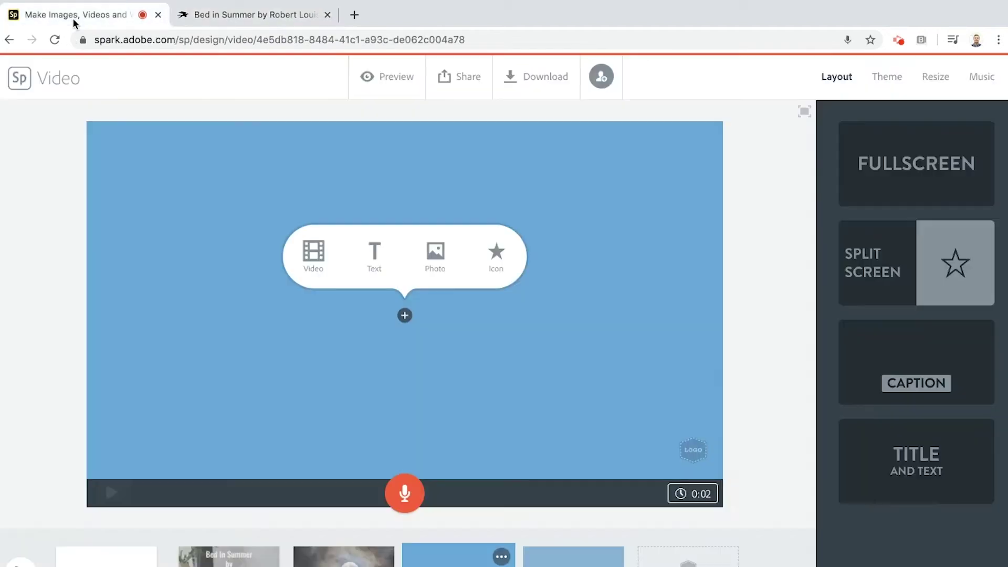
left_click(362, 251)
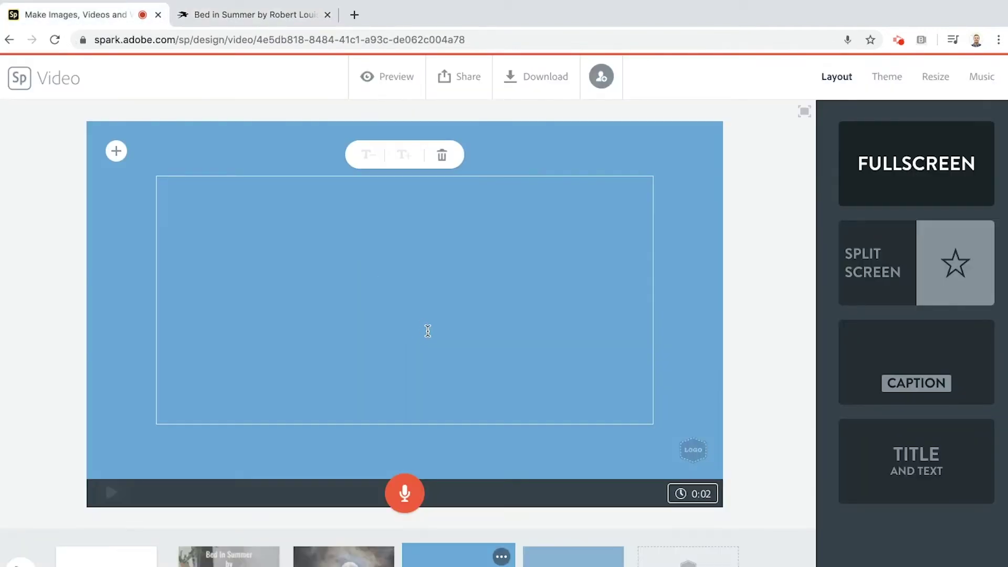
key("ctrl+v")
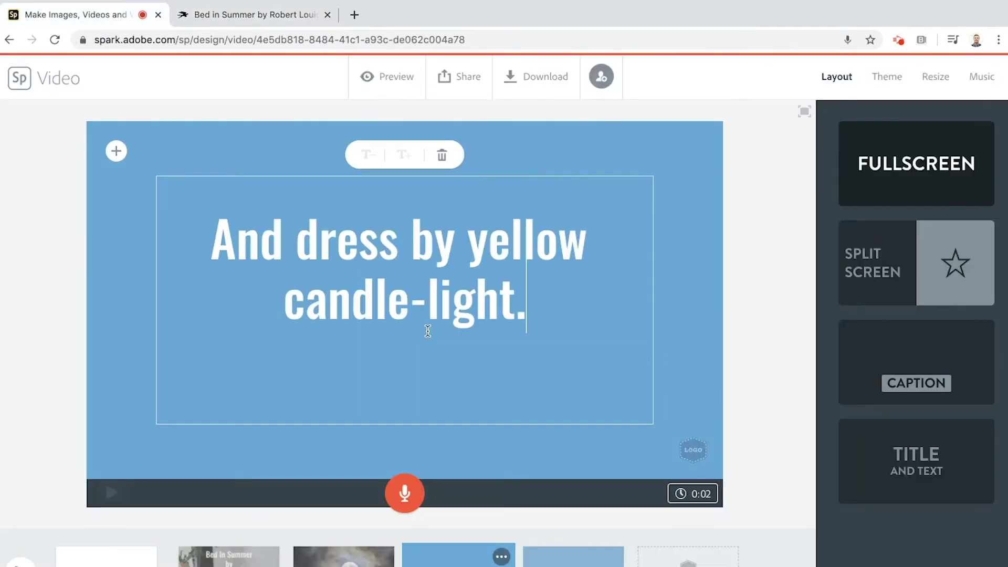
left_click(365, 156)
left_click(365, 156)
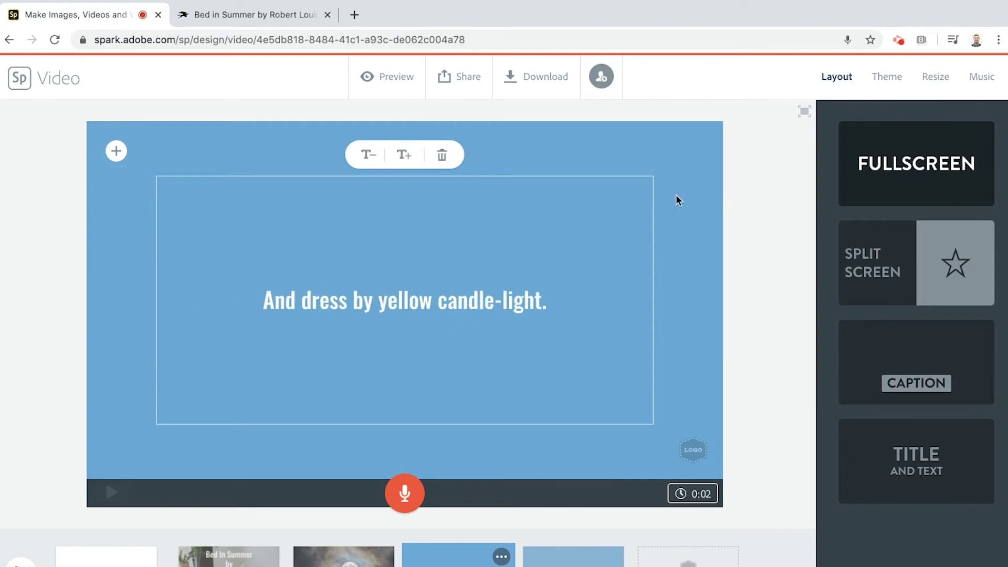
left_click(762, 253)
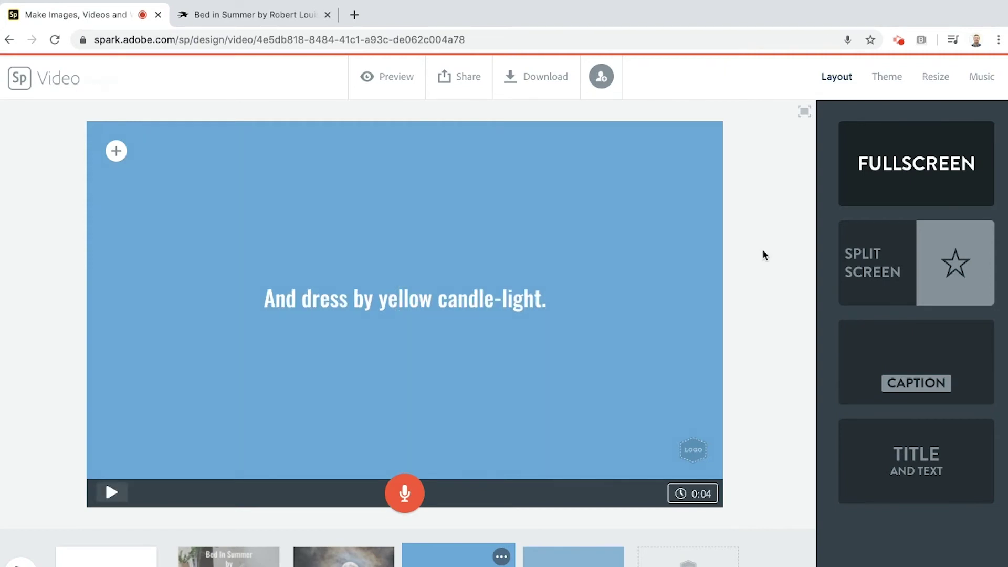
Search free photos for 'can' and set the dark burning-candle photo as the background
left_click(125, 156)
left_click(227, 151)
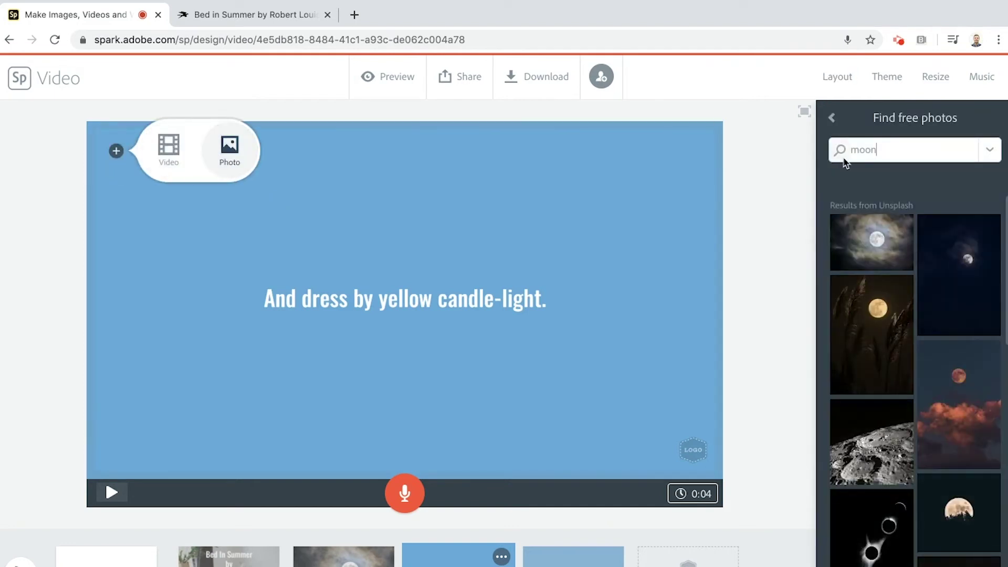
double_click(857, 150)
type("candle")
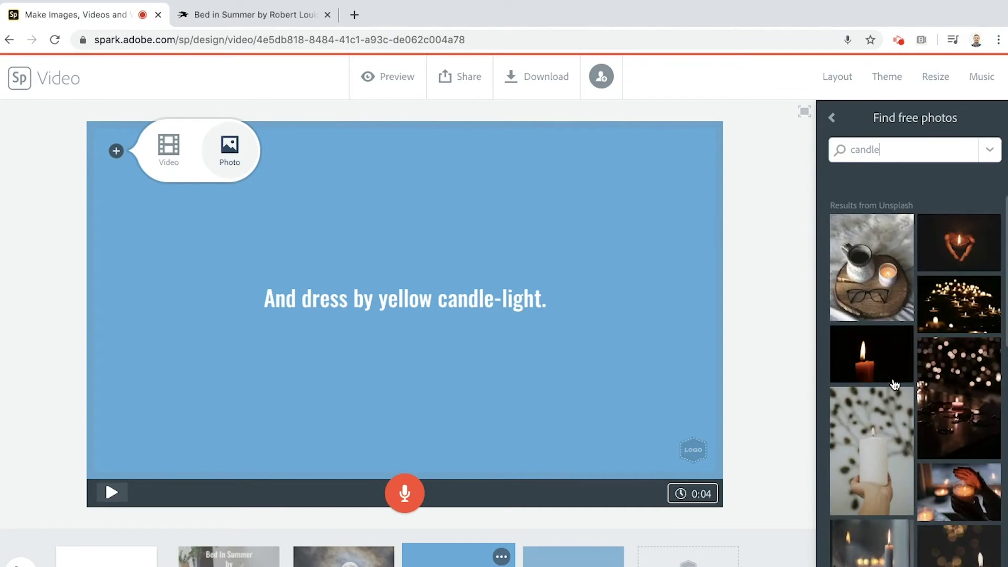
scroll(894, 385, "down", 2)
scroll(894, 385, "down", 1)
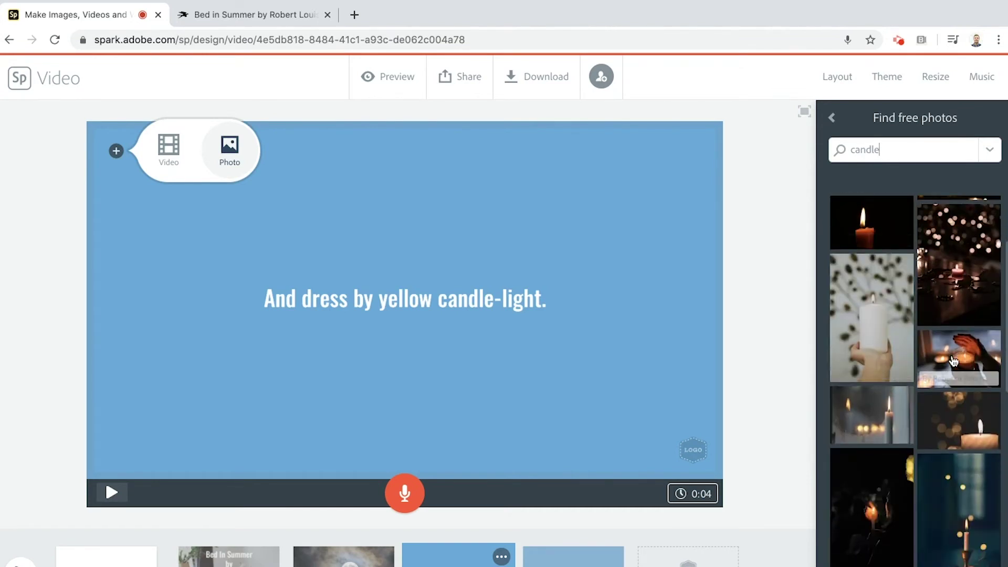
scroll(943, 400, "down", 3)
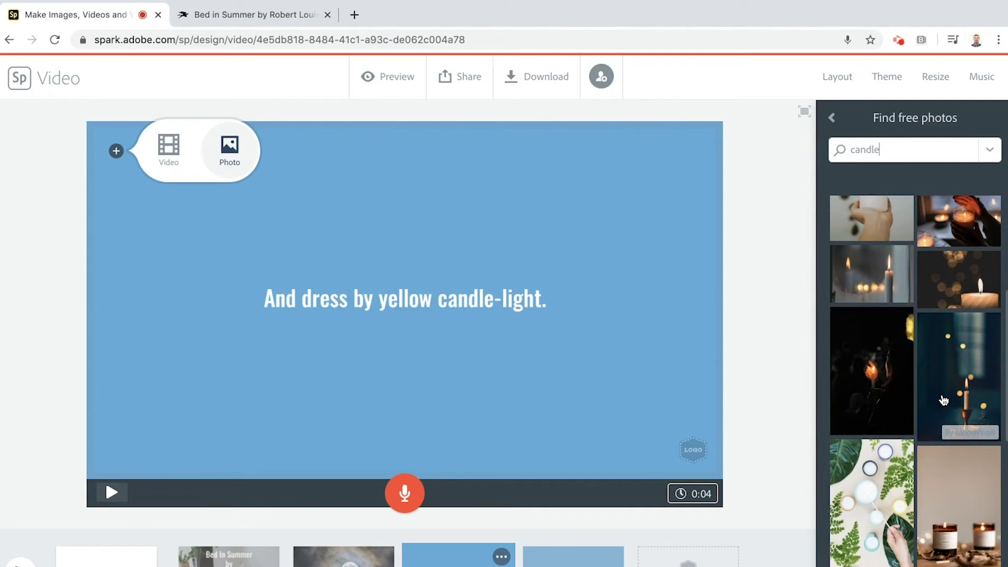
scroll(943, 400, "down", 3)
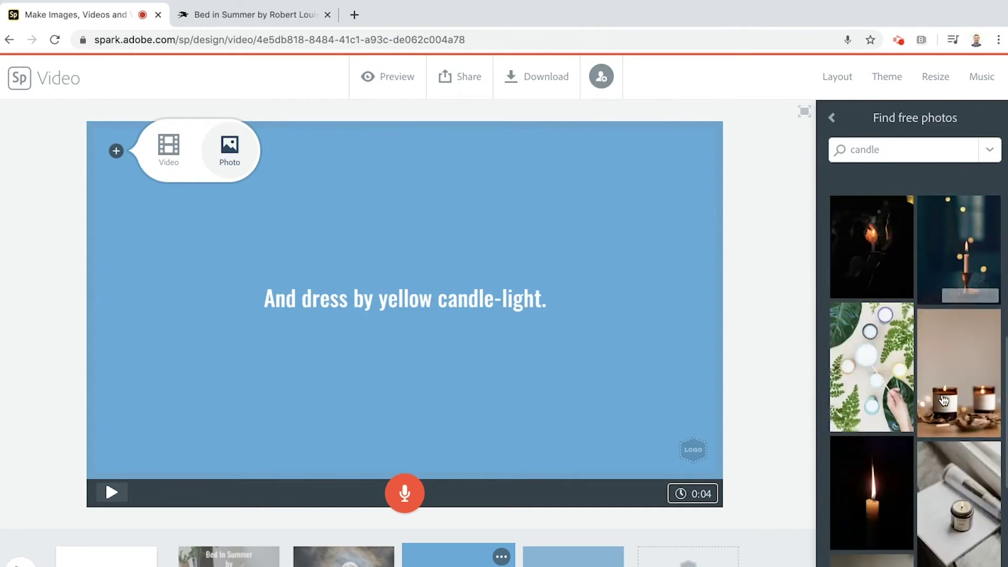
left_click(877, 502)
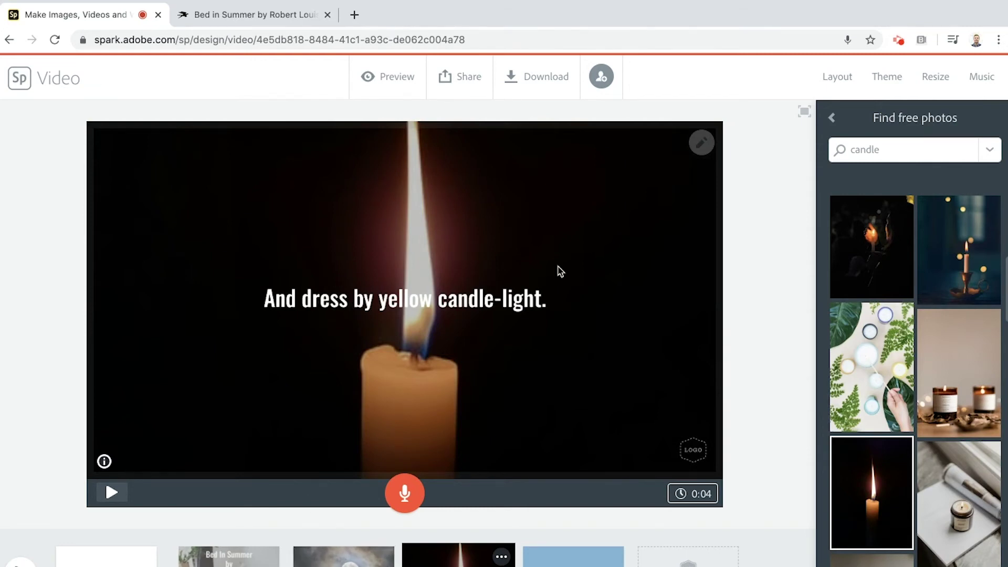
Give the candle-light line the Caption layout and move it to the top-left
left_click(466, 302)
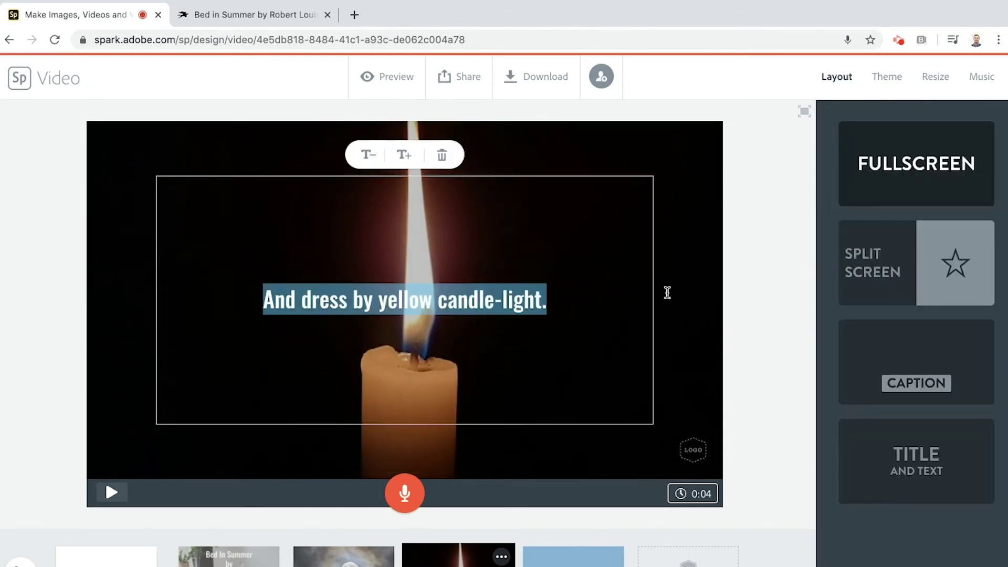
left_click(911, 395)
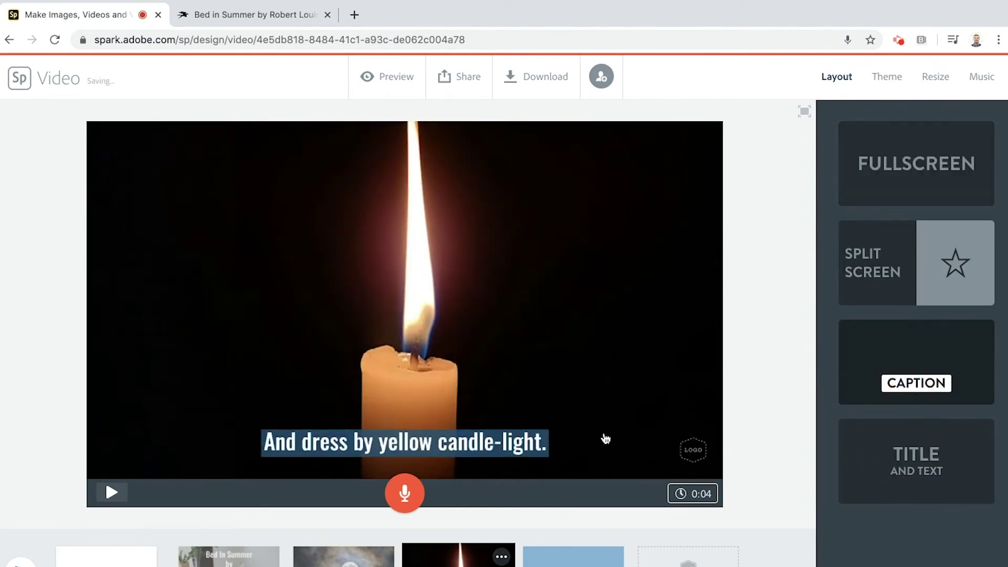
left_click(344, 556)
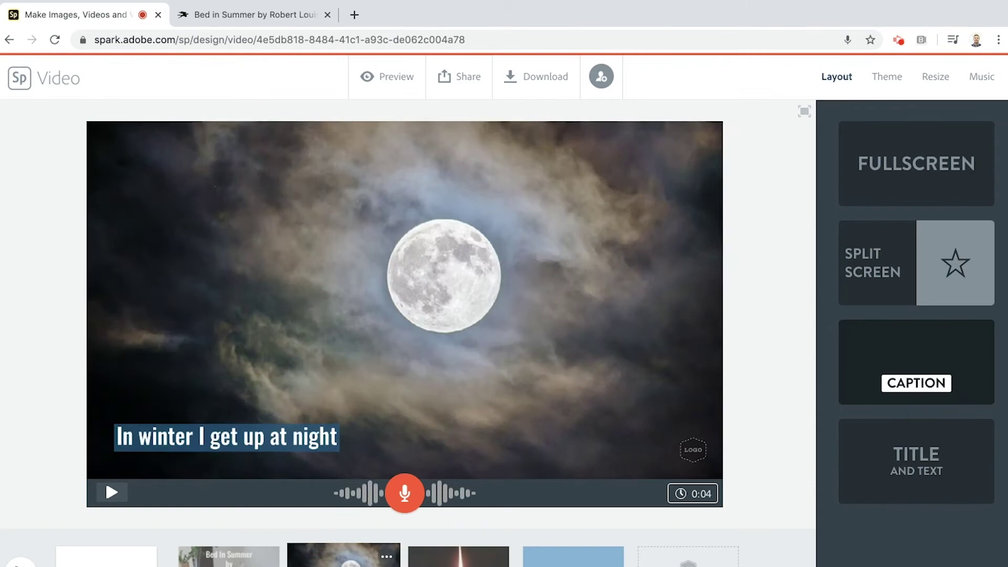
left_click(420, 548)
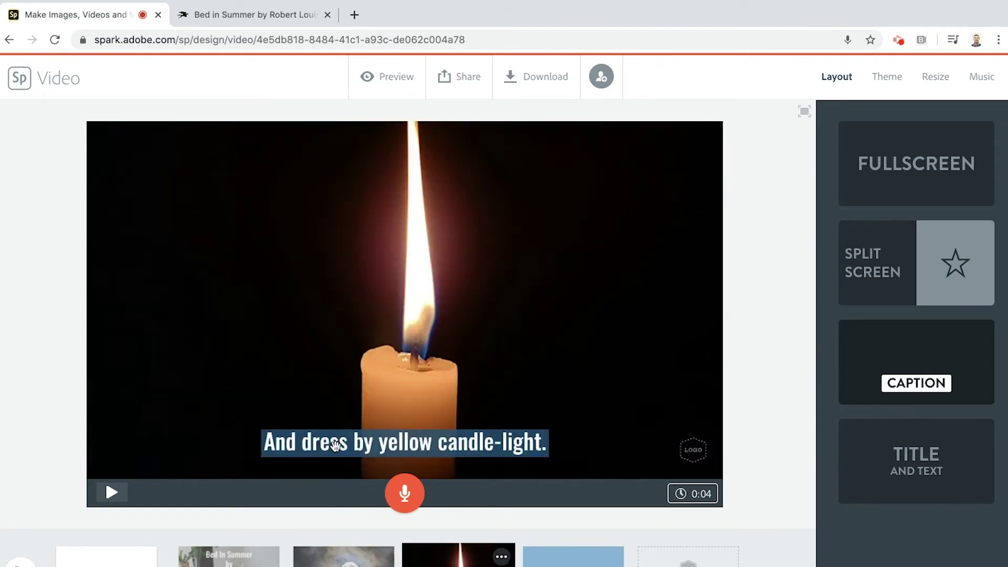
left_click_drag(337, 446, 184, 169)
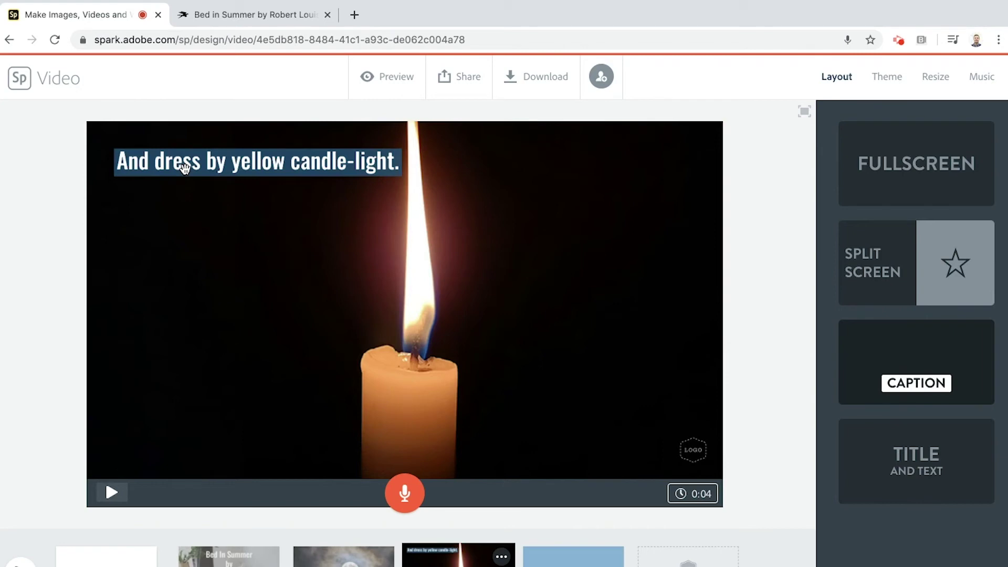
Record a spoken voice-over of the candle-light line for this slide
left_click(403, 493)
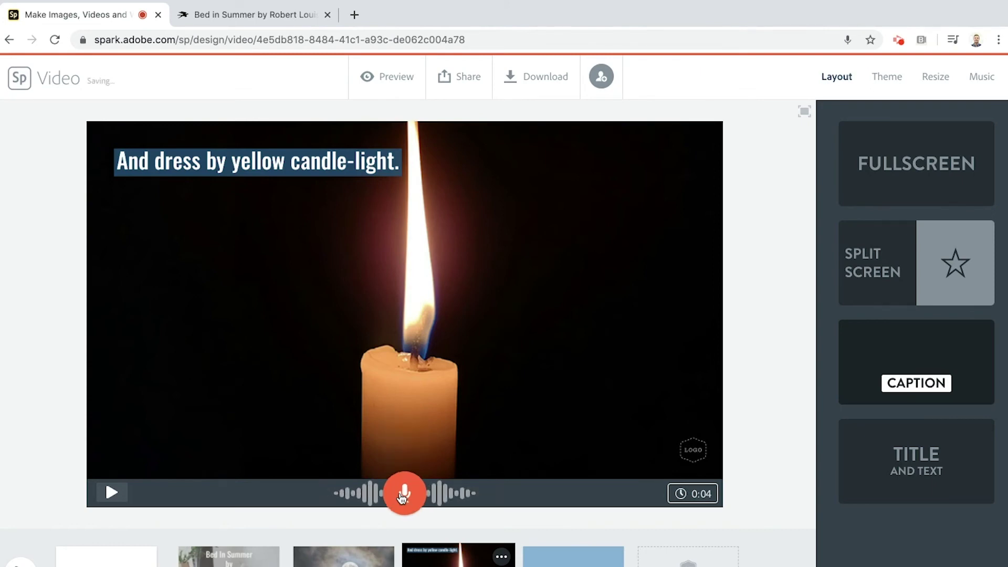
left_click(111, 492)
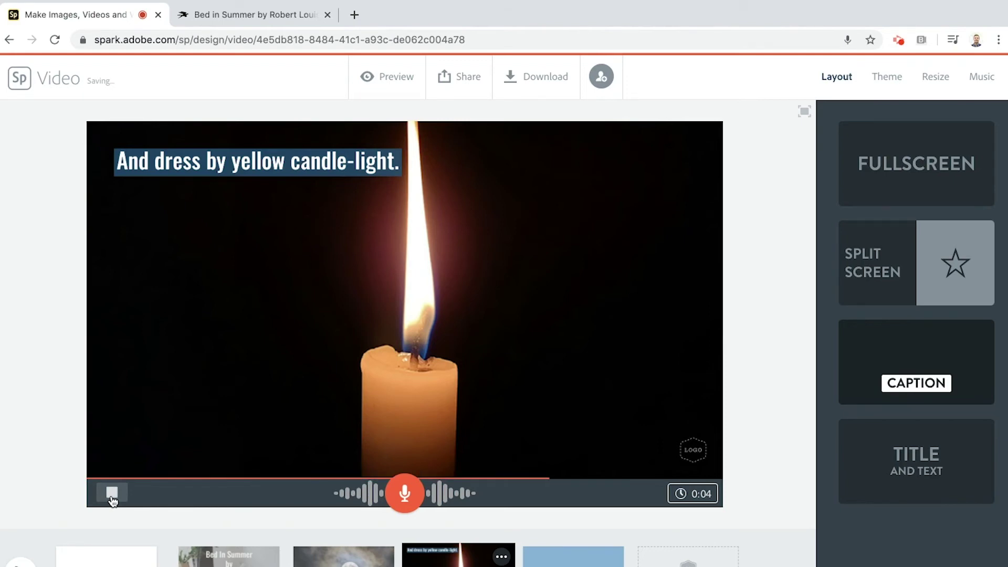
On the next blank slide, add the text 'In summer, quite the other way'
left_click(573, 556)
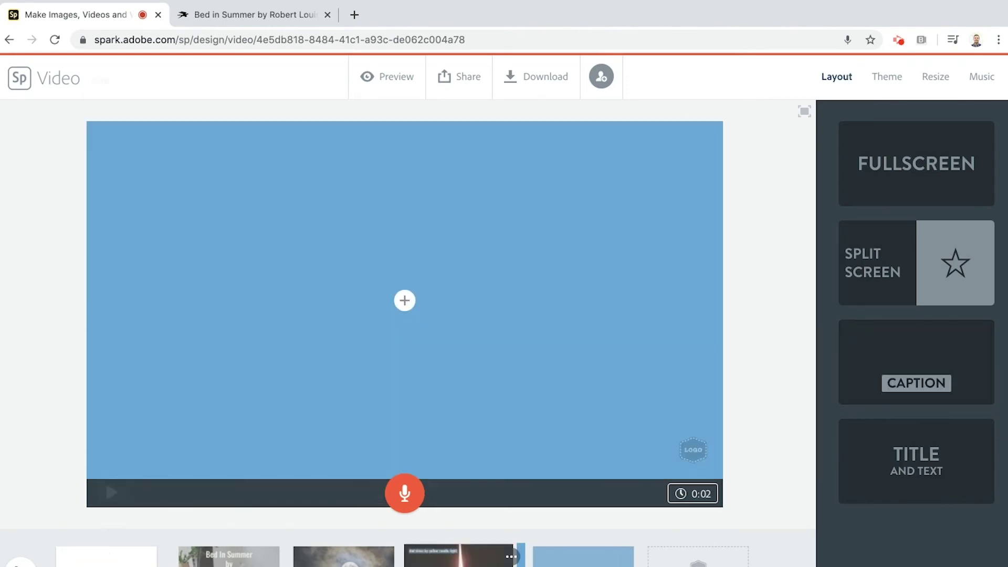
left_click(233, 17)
left_click_drag(159, 361, 327, 360)
left_click(227, 361)
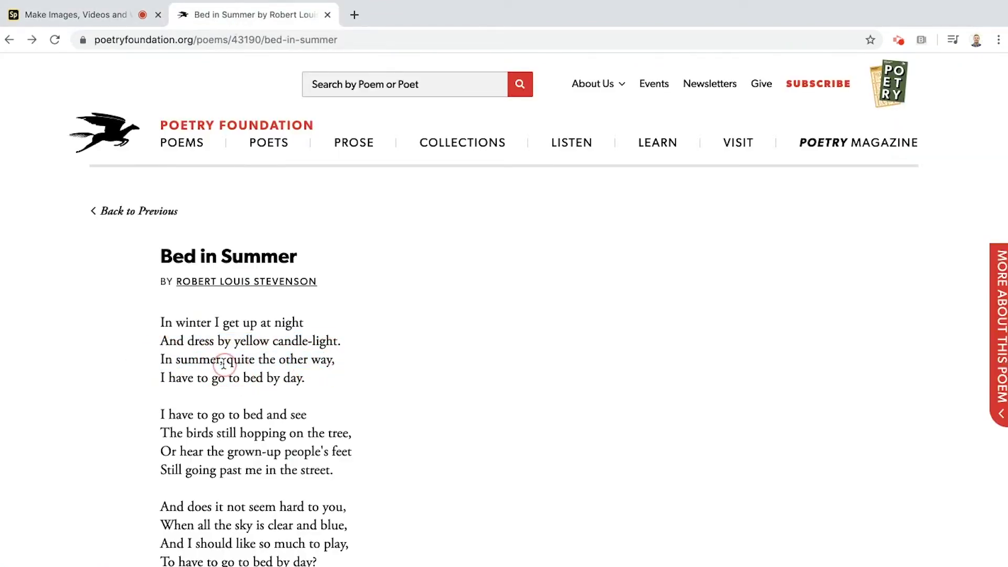
left_click(71, 15)
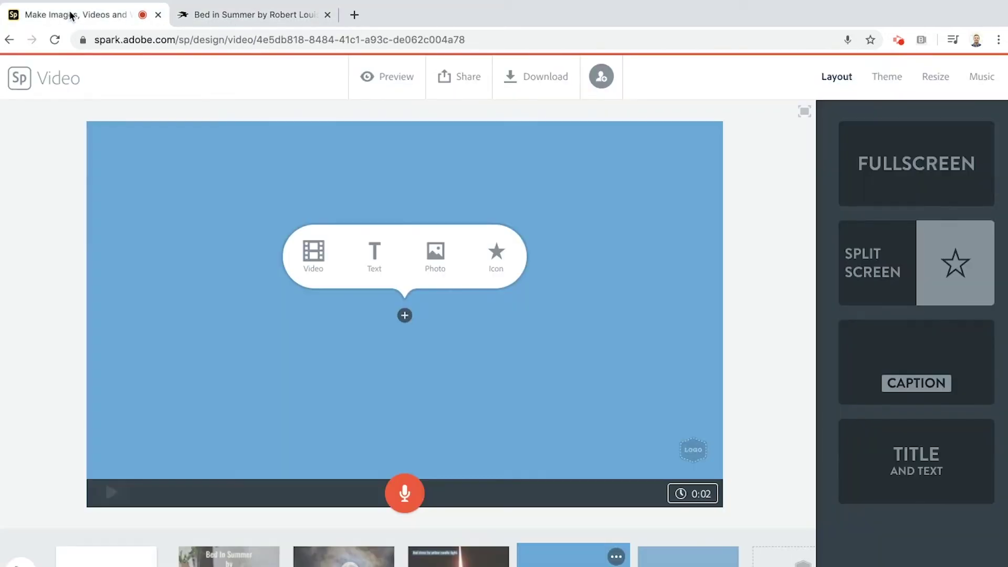
left_click(374, 254)
type("I")
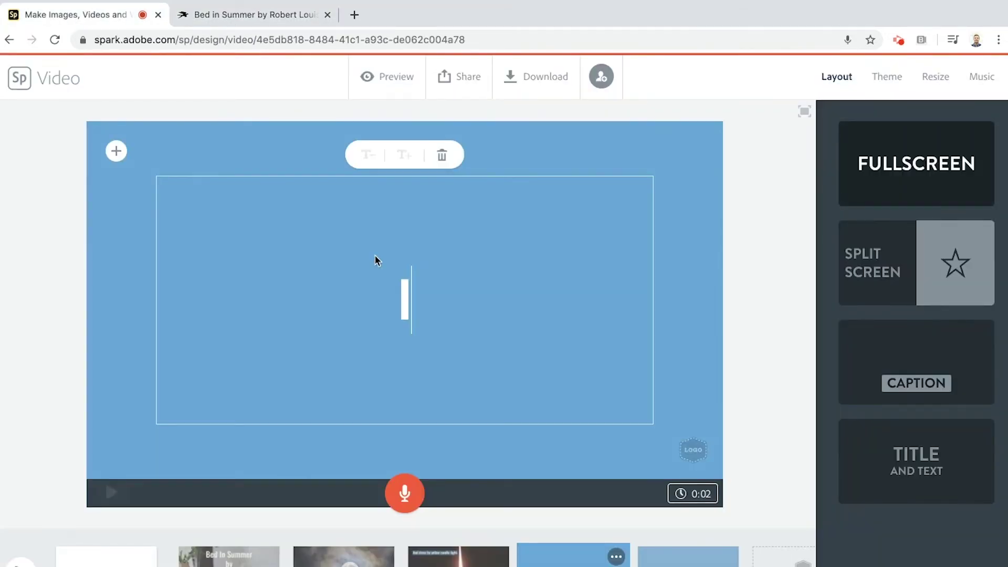
type("n summer, qu")
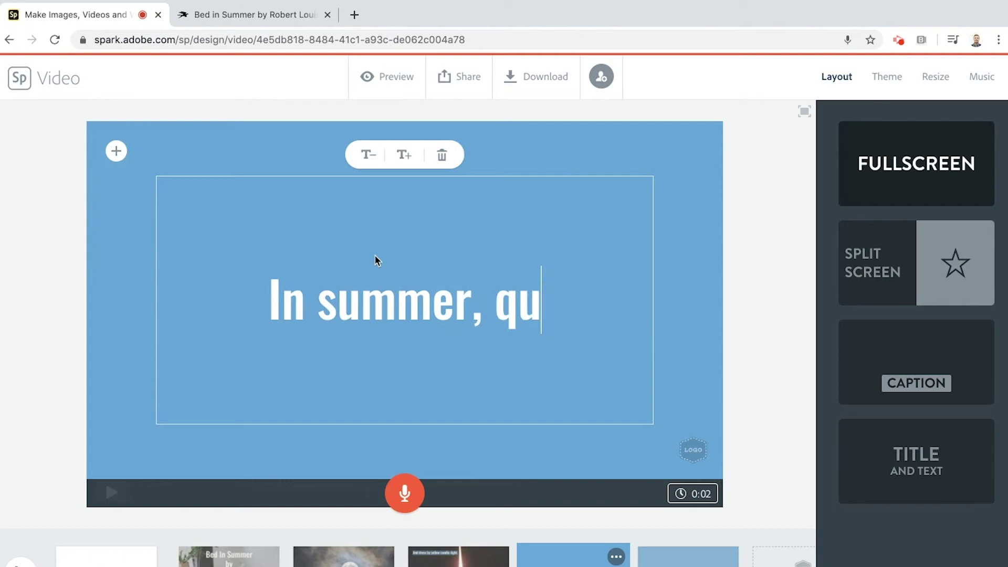
type("ite the other way")
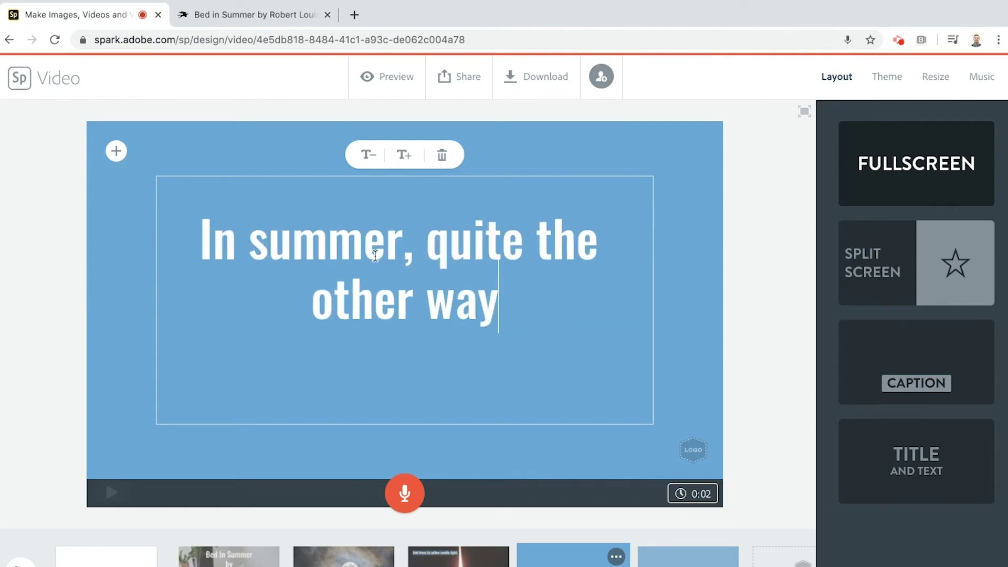
Give the summer line the Caption layout and bring up the free photo search
left_click(900, 379)
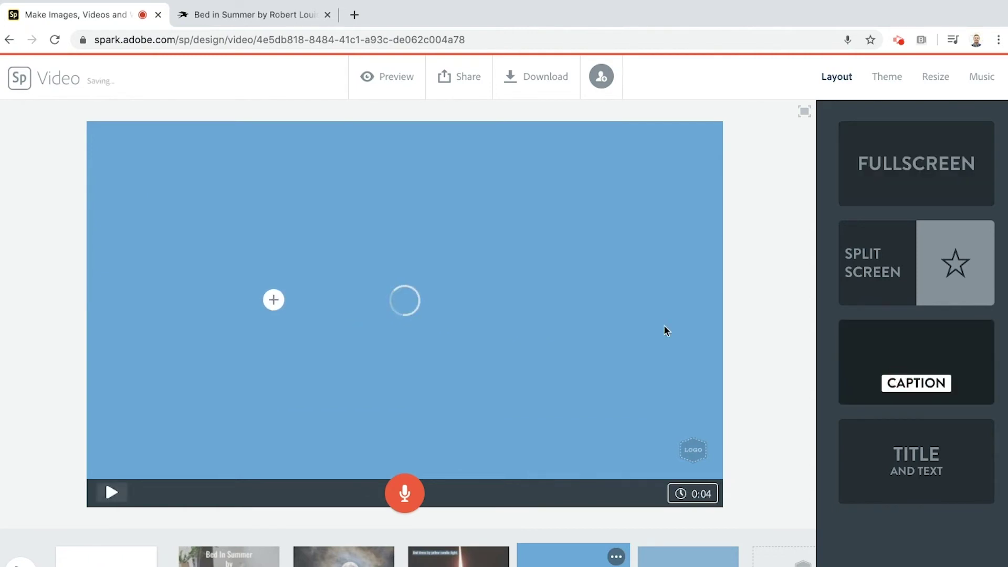
mouse_move(323, 290)
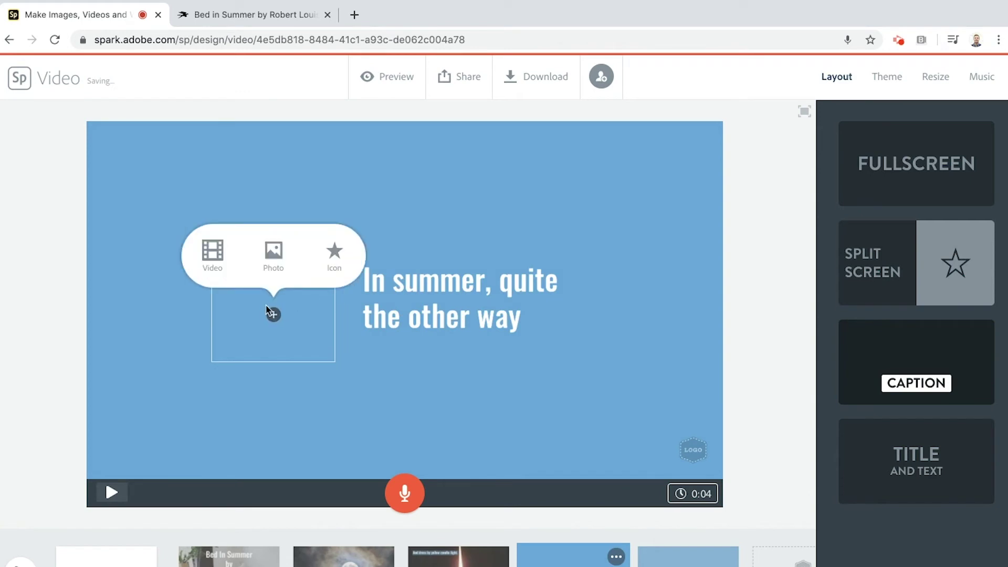
left_click(273, 253)
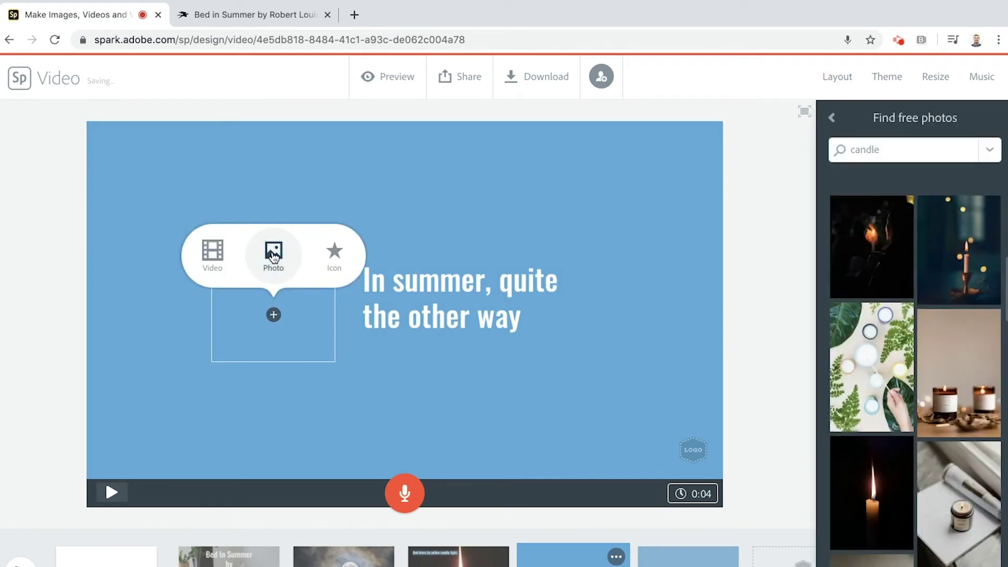
Search free photos for 'summer' and set the sunlit meadow image as the slide background
double_click(861, 149)
type("summer")
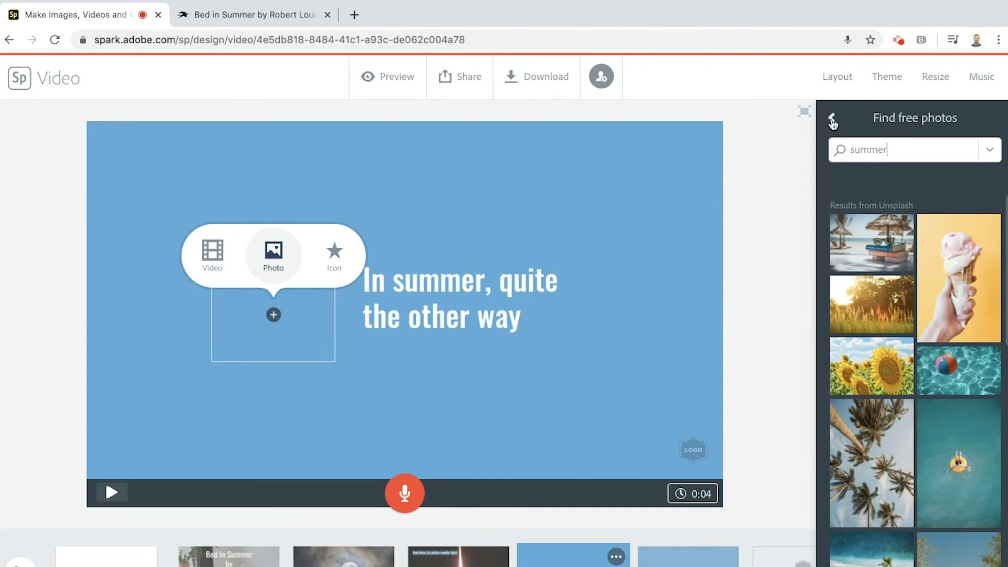
left_click(833, 119)
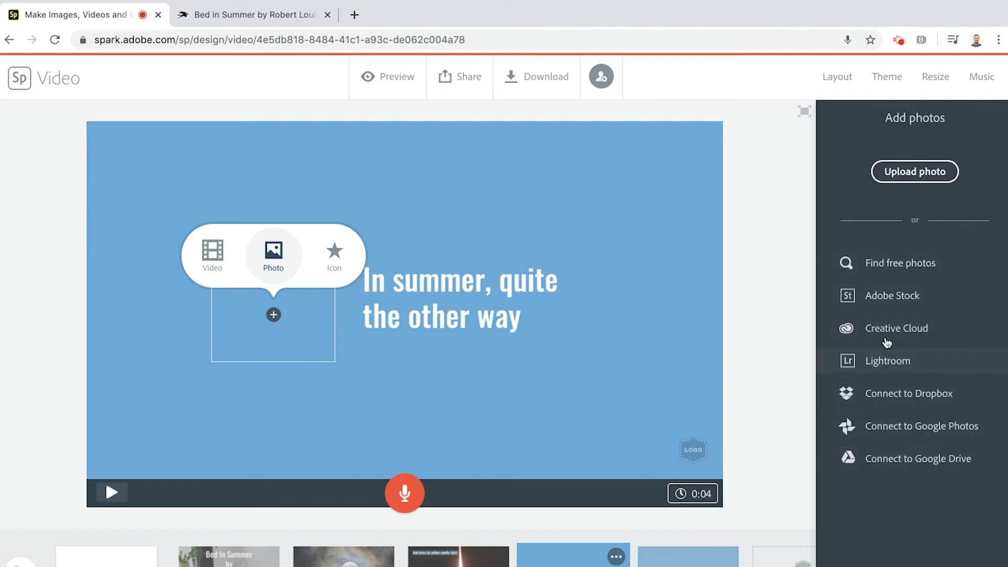
left_click(892, 269)
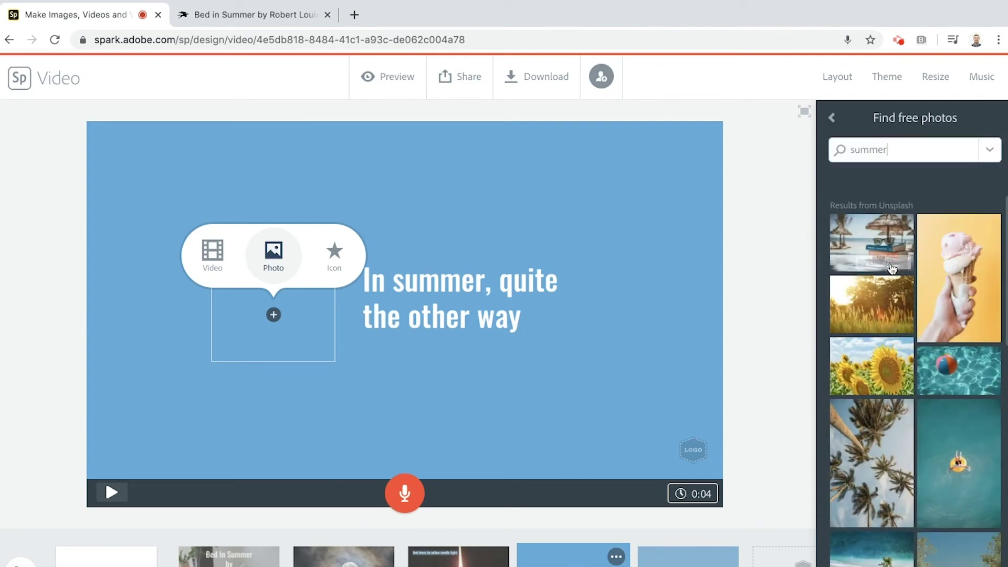
left_click(860, 291)
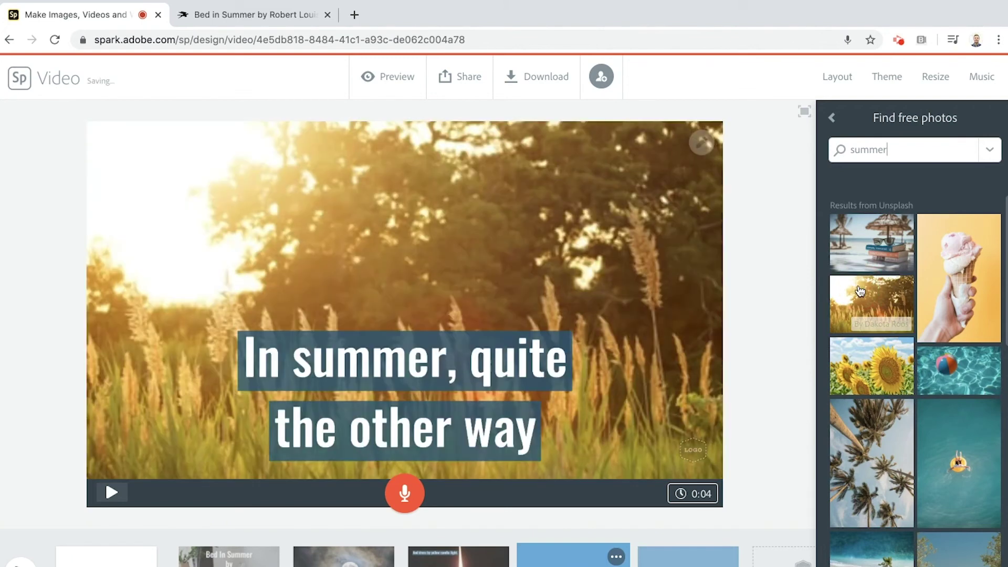
left_click(831, 117)
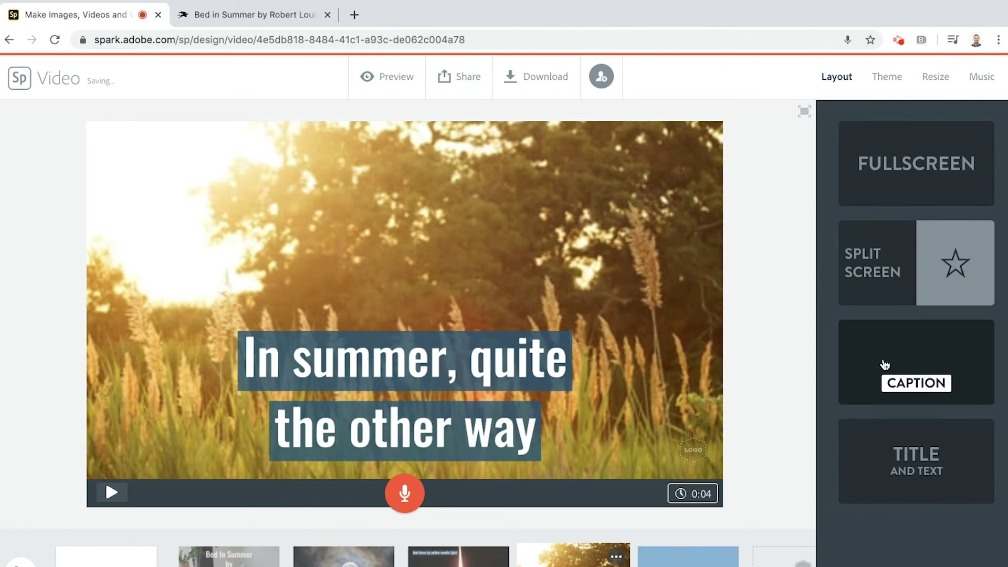
Compare with the earlier slides and shrink the meadow caption to one small line
left_click(405, 360)
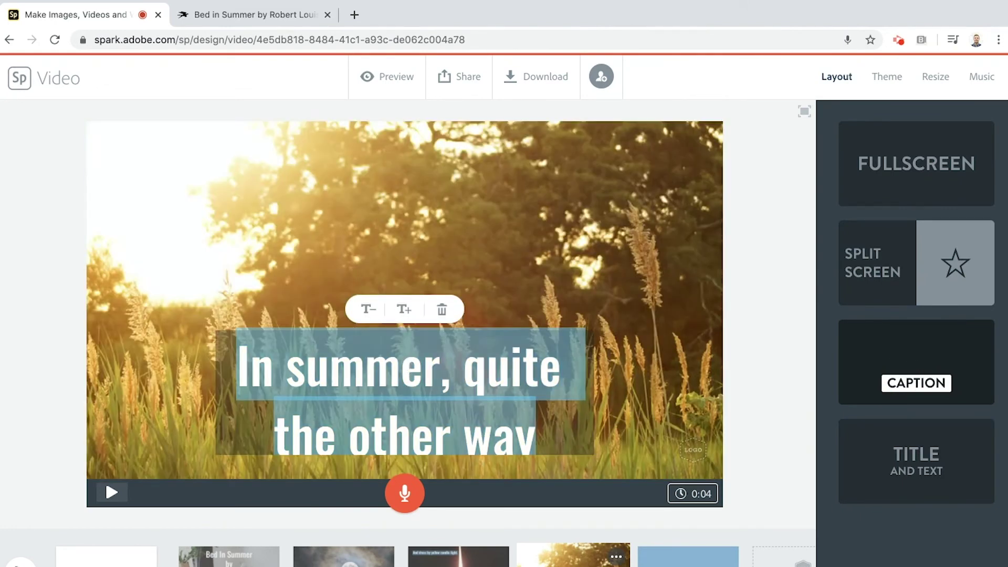
left_click(458, 556)
left_click(343, 556)
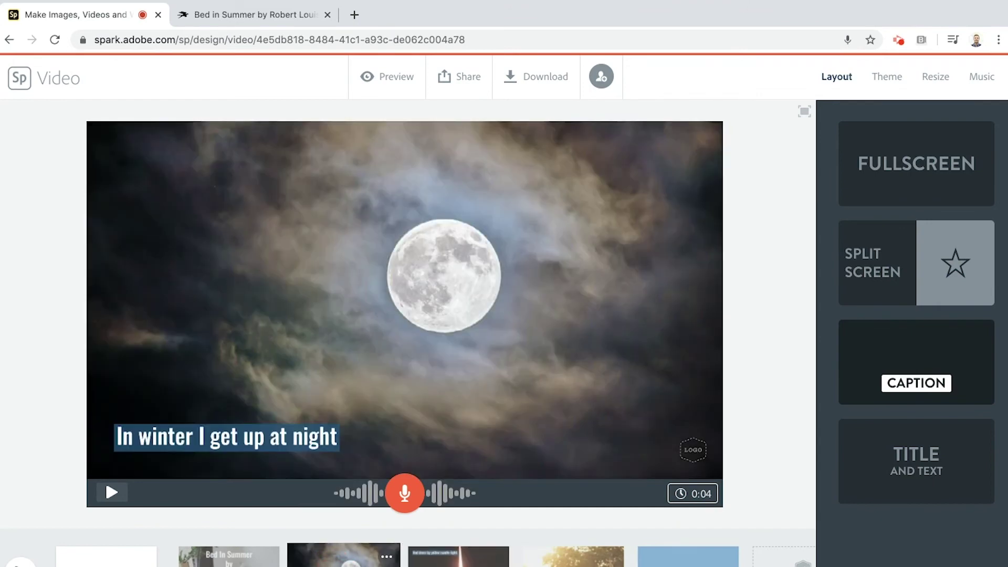
left_click(458, 555)
left_click(574, 555)
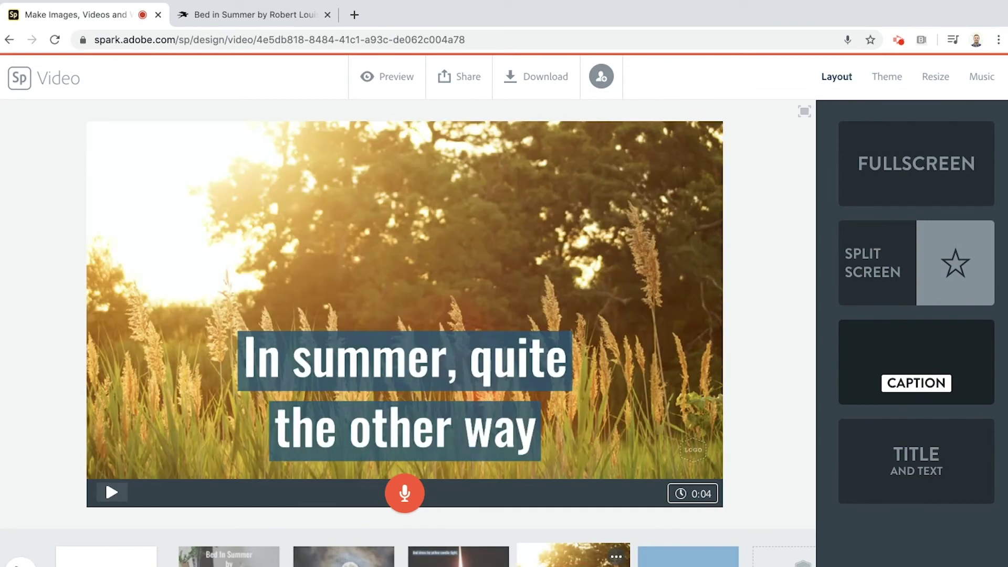
left_click(362, 395)
left_click(368, 315)
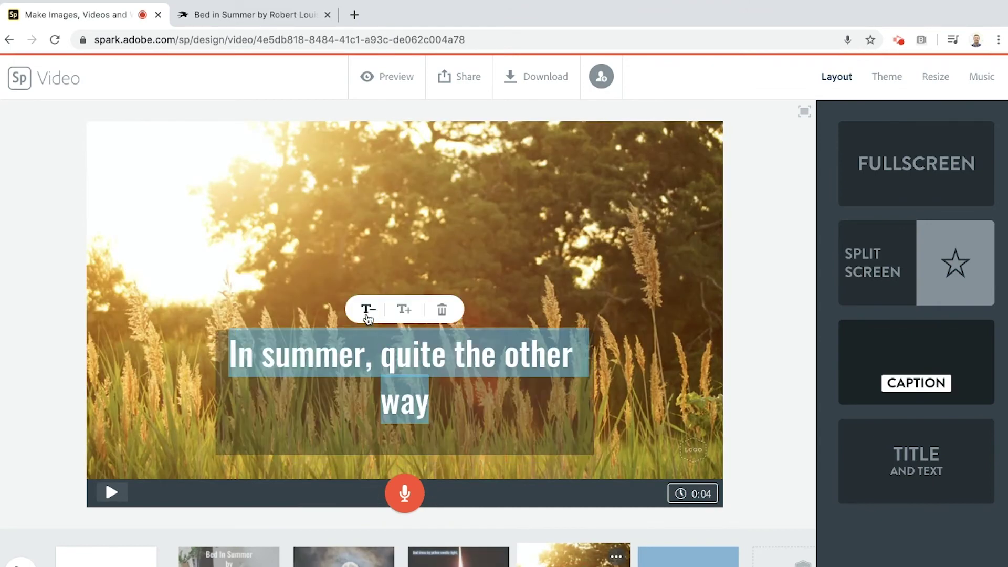
left_click(367, 315)
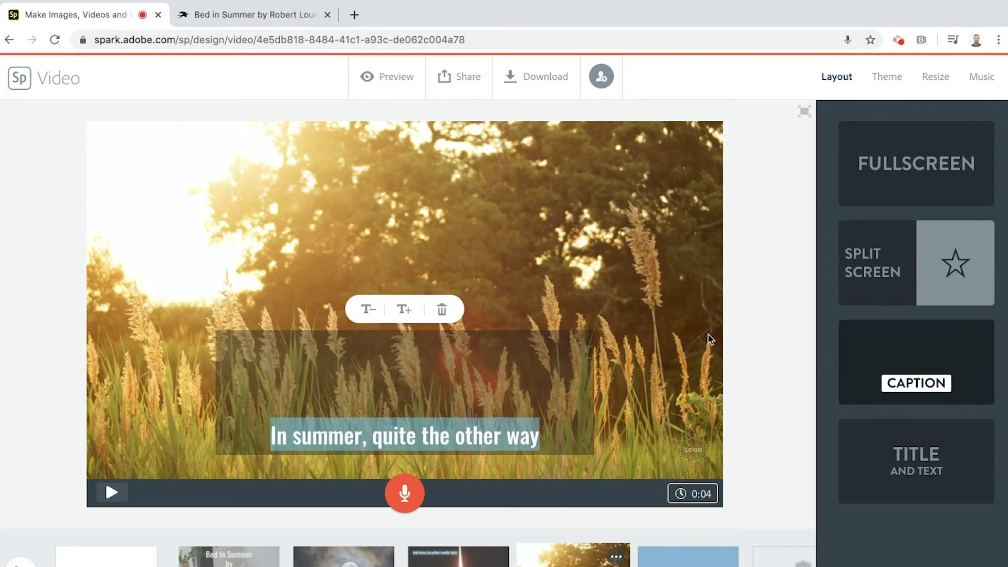
Move the meadow caption to the top right and record its voice-over
left_click(742, 354)
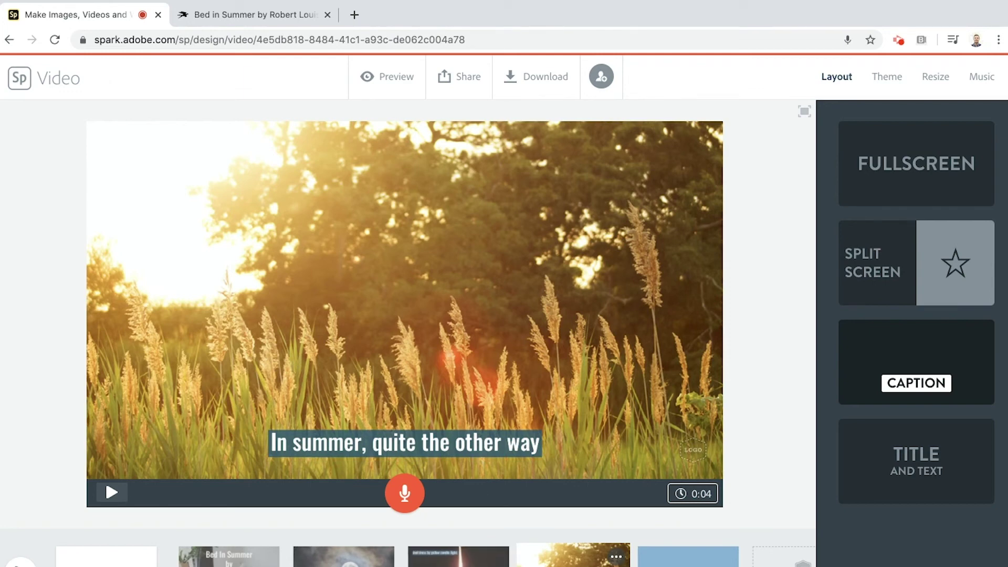
left_click_drag(453, 442, 645, 166)
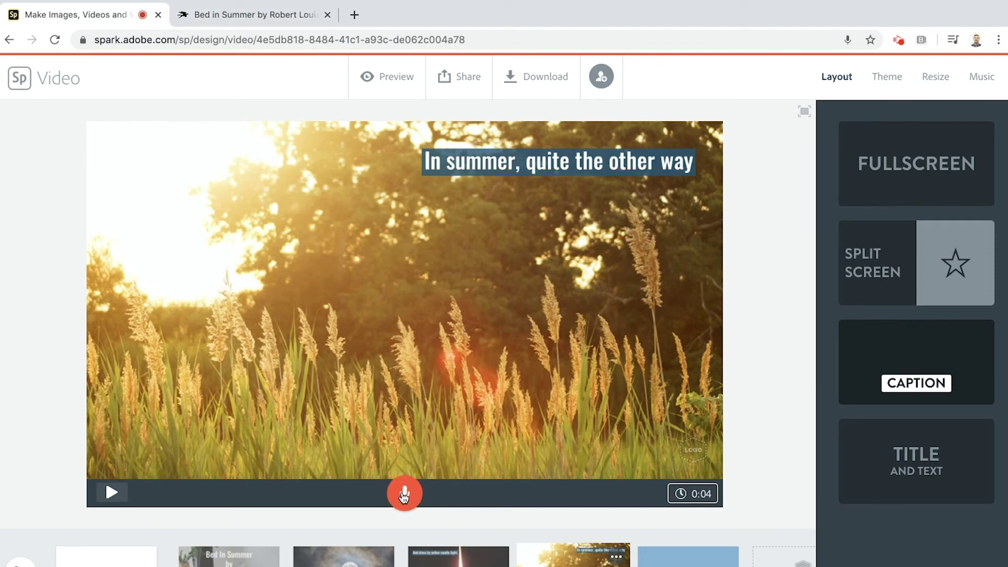
left_click_drag(403, 496, 404, 496)
Copy the line 'I have to go to bed by day.' from the poem page
left_click(228, 14)
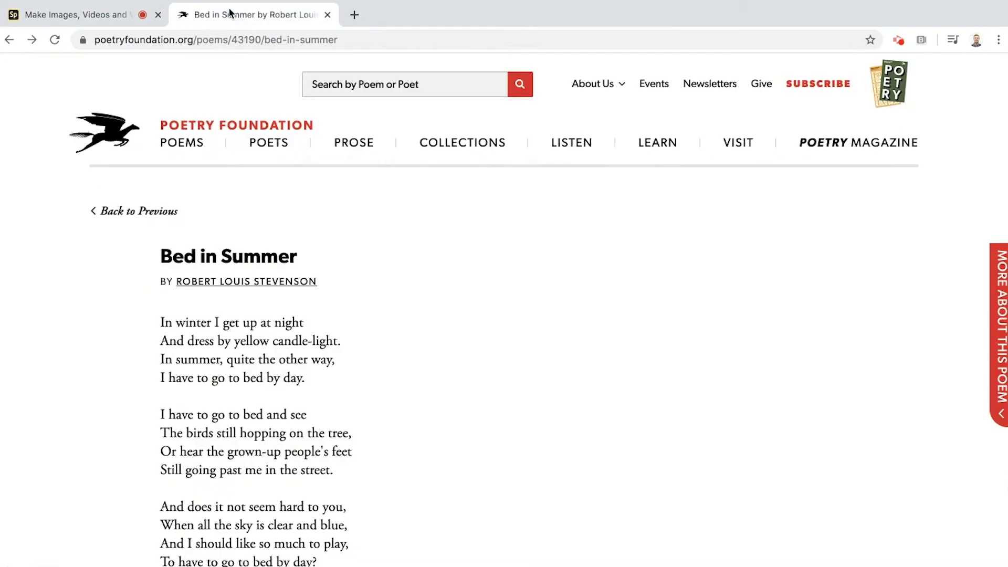
left_click_drag(163, 377, 315, 381)
key("ctrl+c")
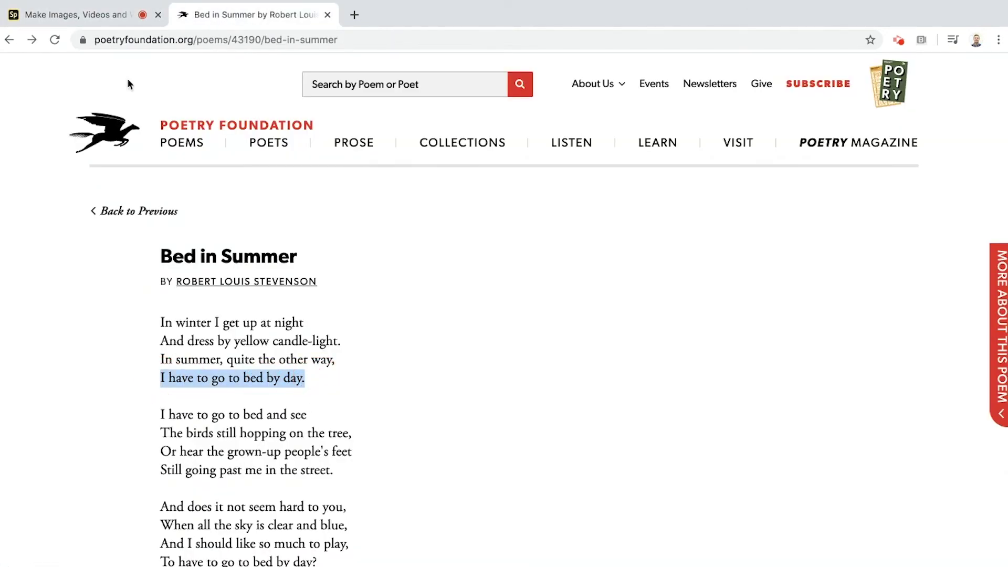
left_click(79, 16)
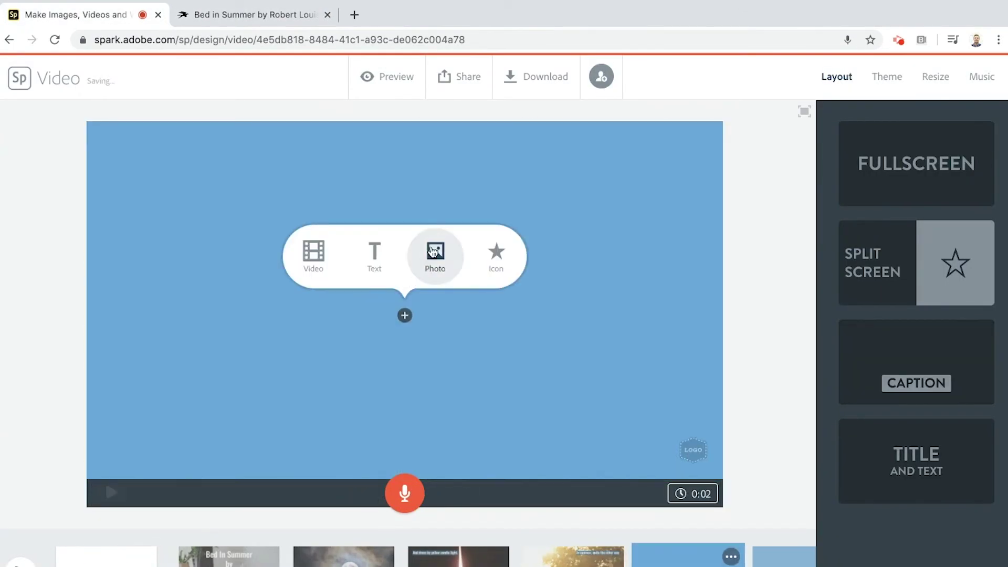
Search free photos for 'bed' and use the woman-under-the-sheet photo on the new slide
left_click(429, 256)
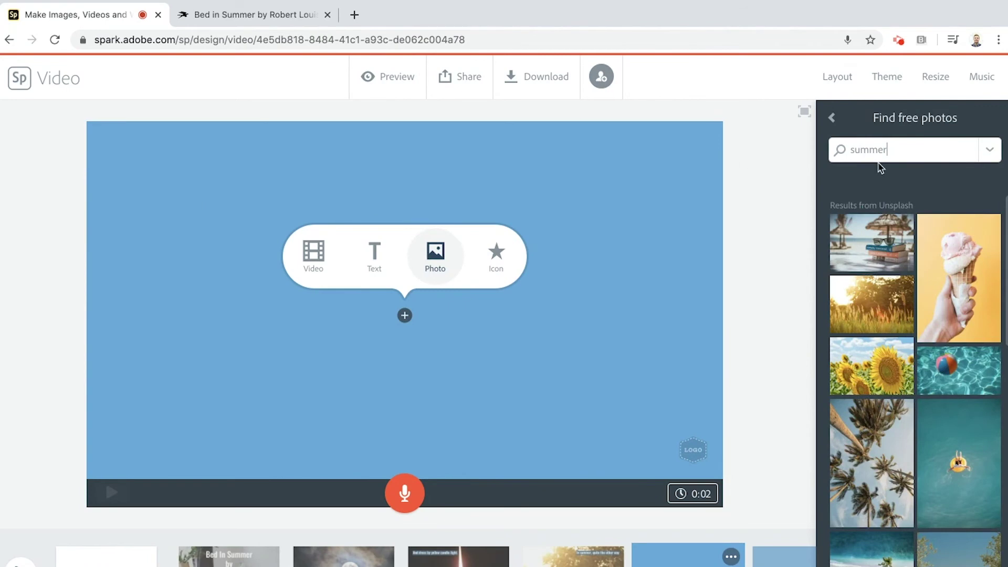
double_click(858, 149)
type("bed")
left_click(956, 266)
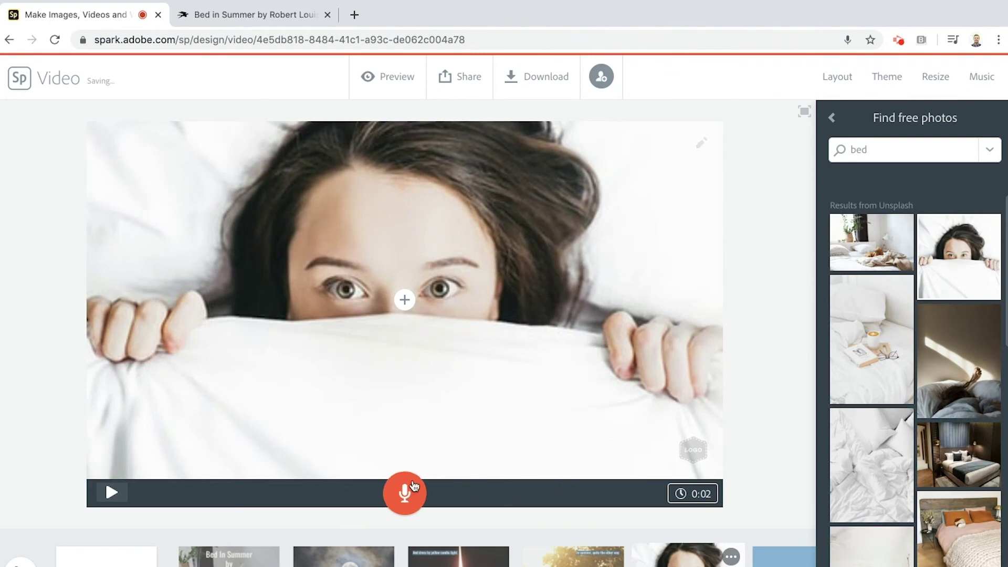
Paste 'I have to go to bed by day.' onto the bed photo as a caption
left_click(404, 300)
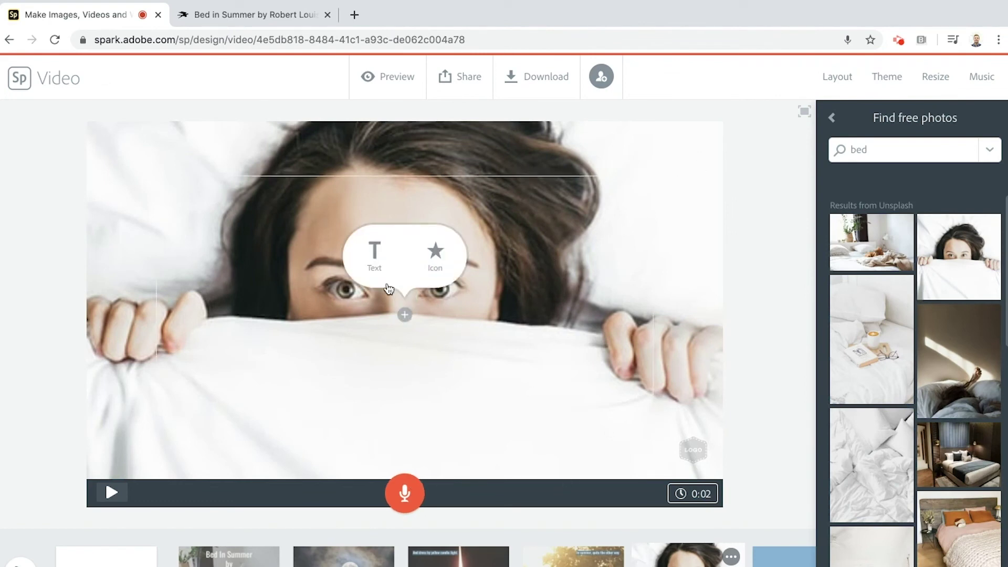
left_click(372, 268)
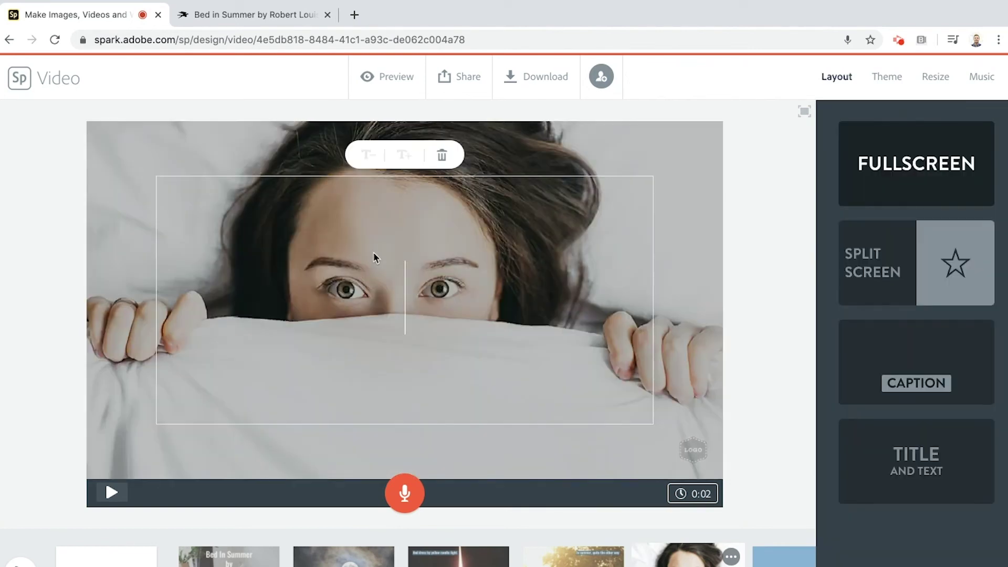
key("ctrl+v")
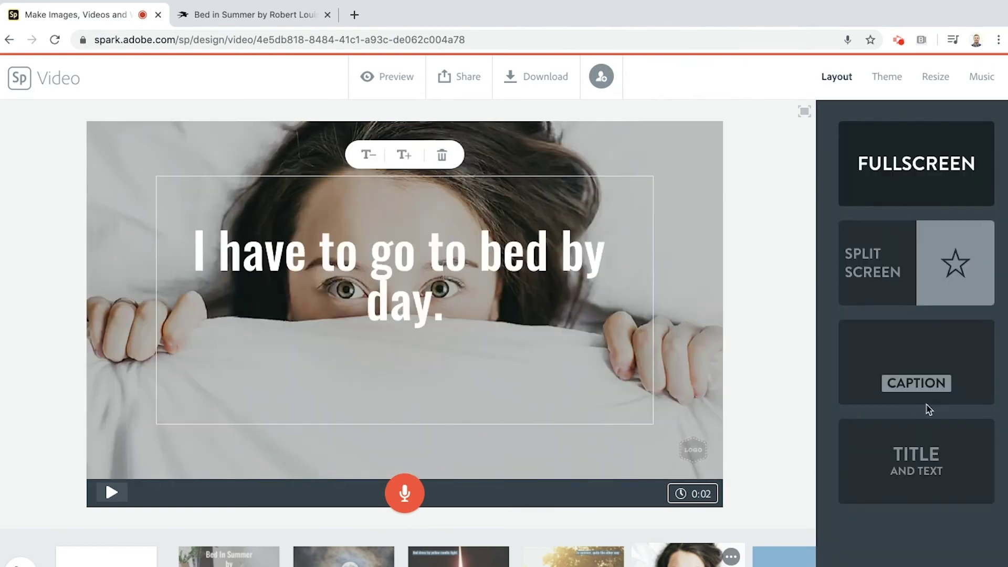
left_click(927, 385)
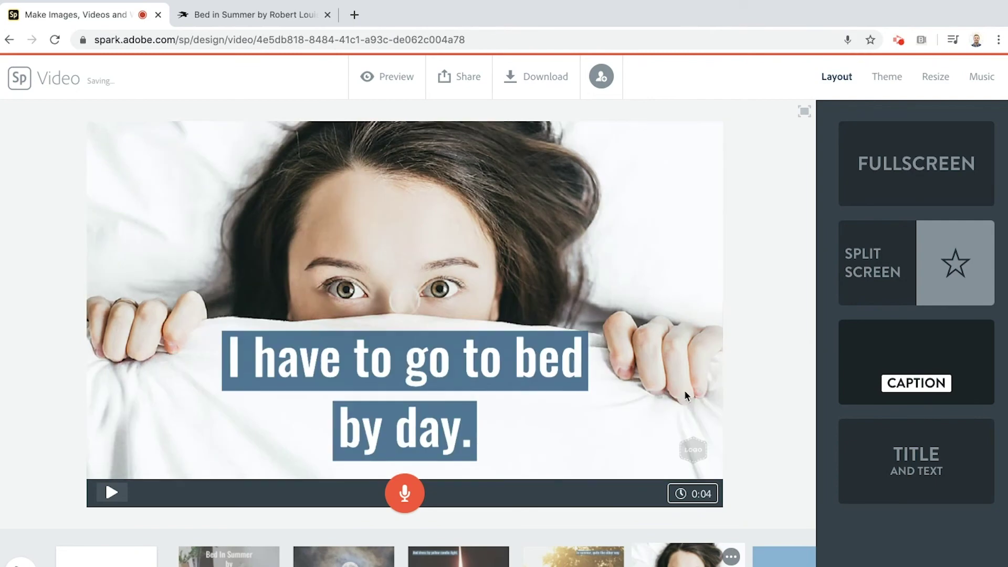
Shrink the caption to one line, move it lower right, and record the voice-over
left_click(402, 358)
left_click(367, 310)
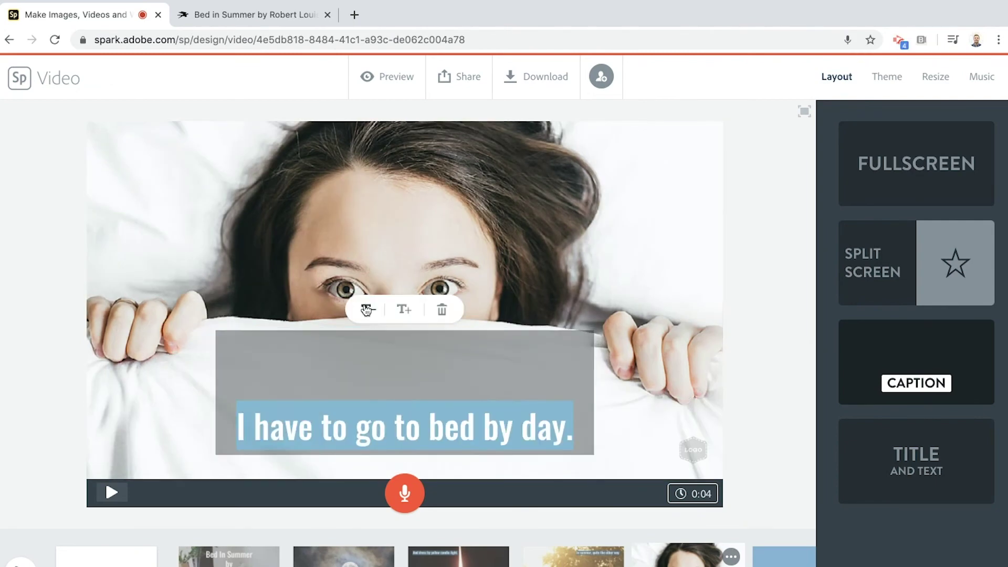
left_click(367, 309)
left_click(763, 349)
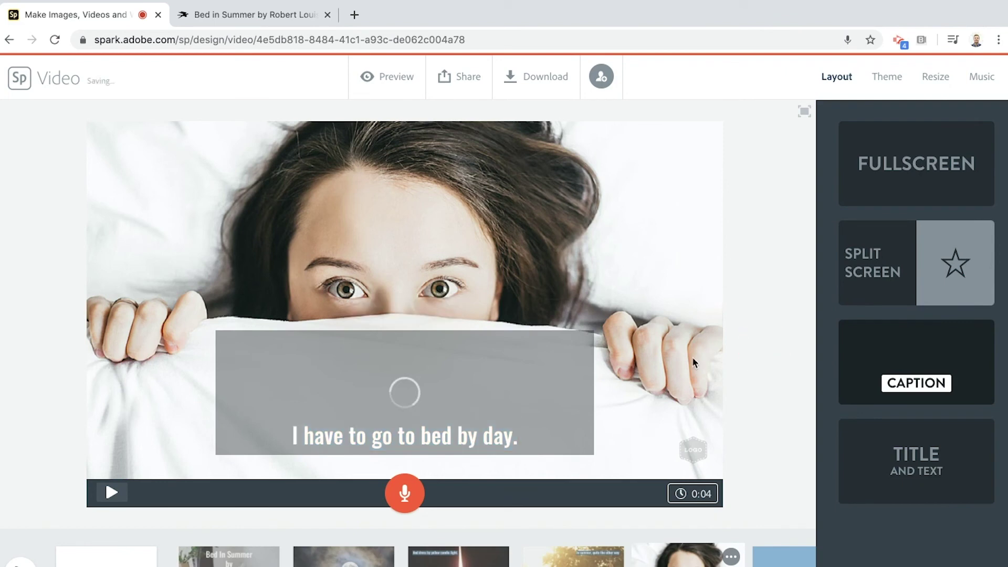
left_click_drag(483, 443, 680, 444)
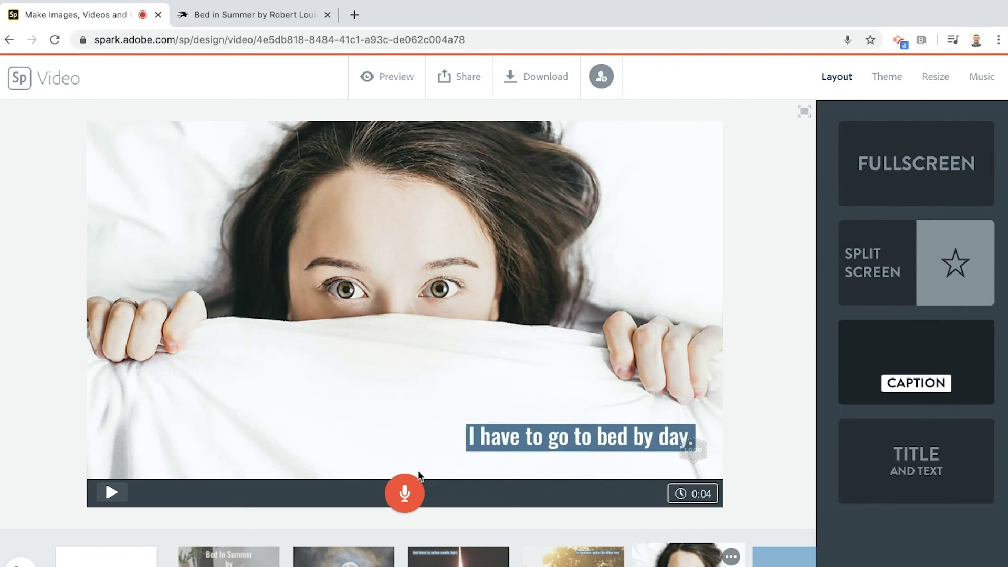
left_click(402, 493)
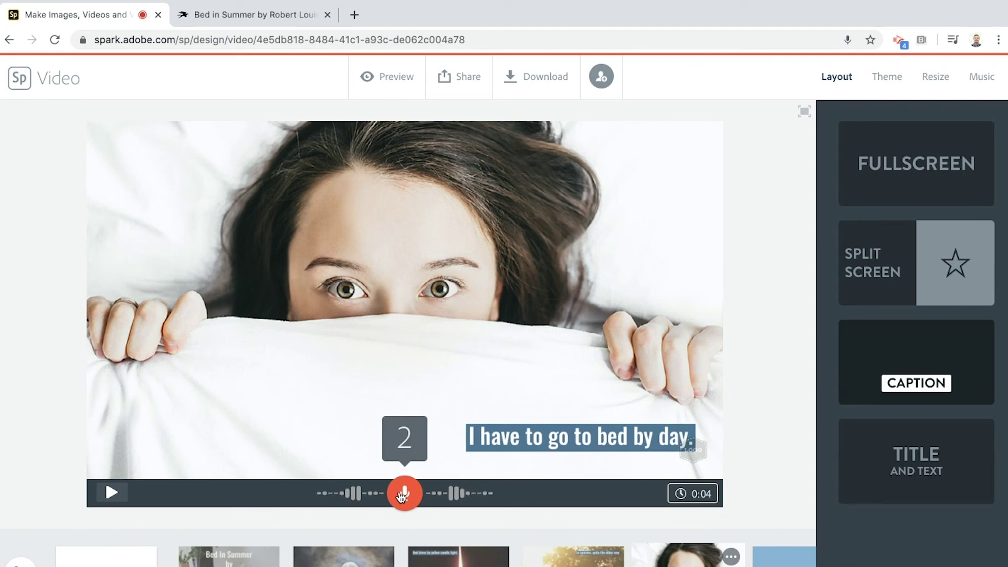
left_click(402, 493)
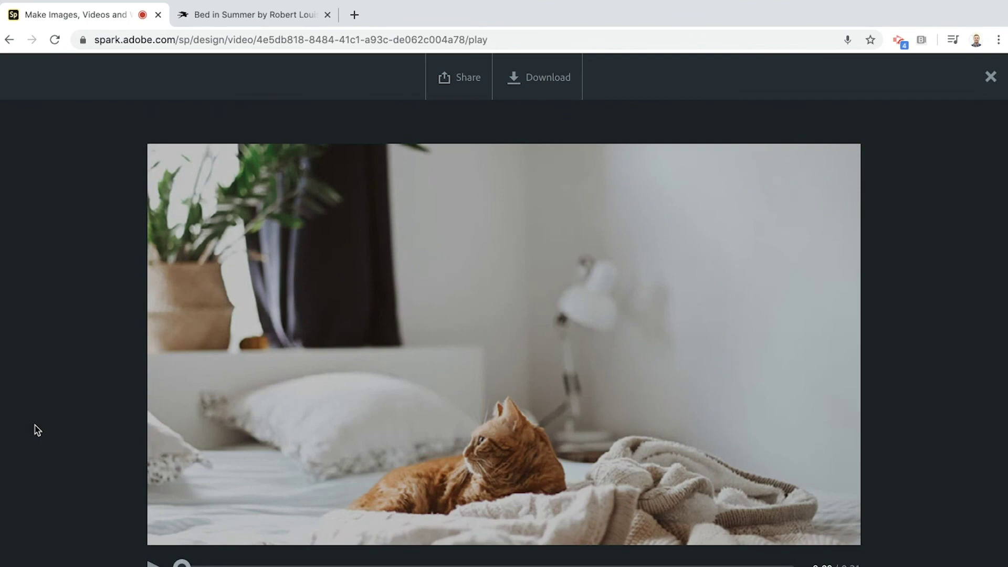
Close the preview and open the final credits slide, briefly checking the poem page
left_click(1001, 80)
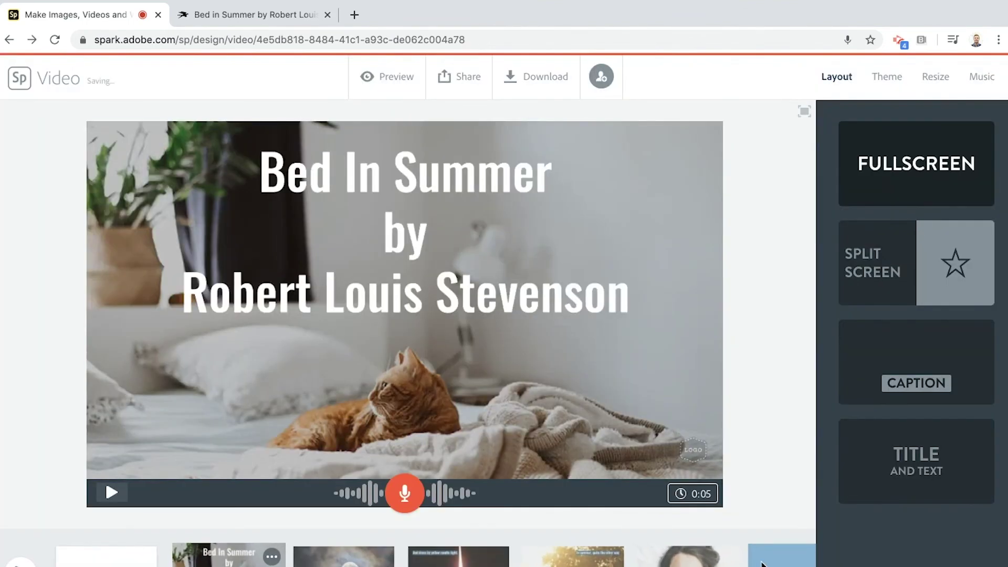
left_click(762, 560)
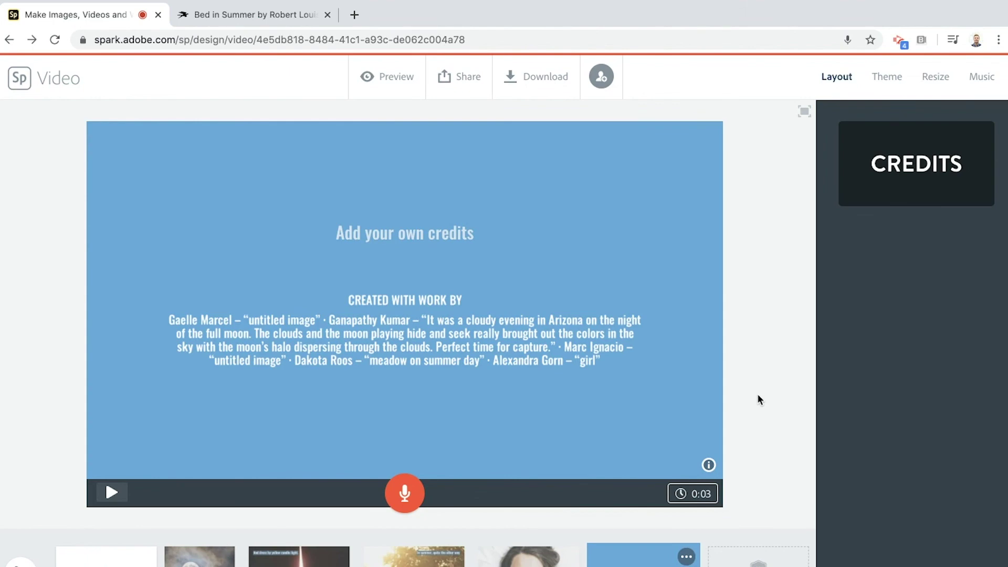
left_click(217, 19)
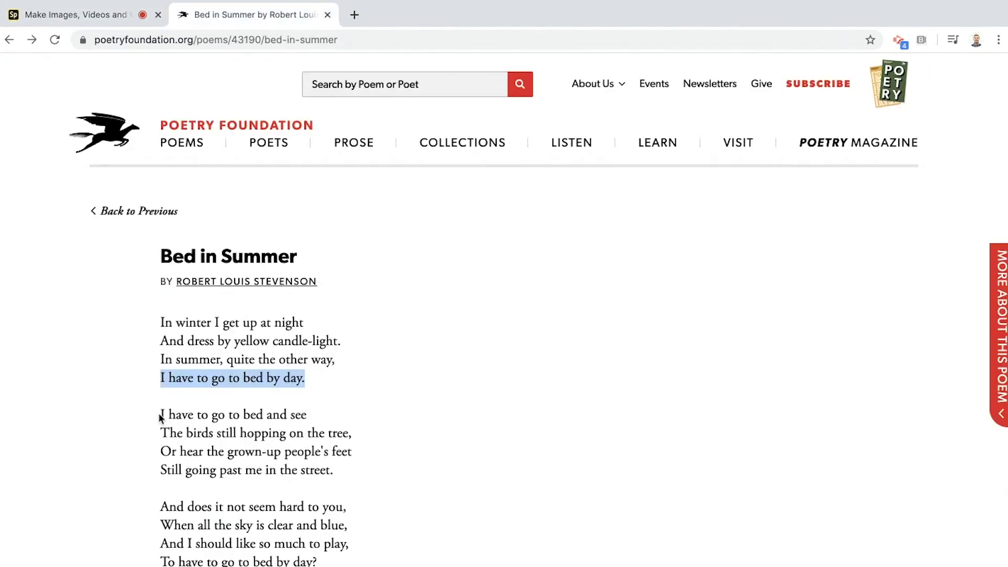
left_click(93, 286)
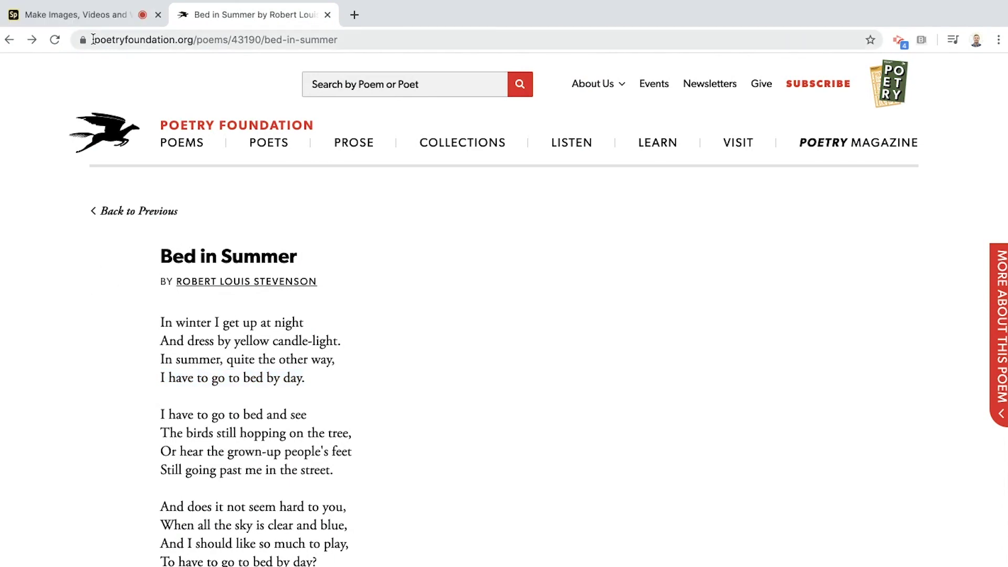
left_click(93, 18)
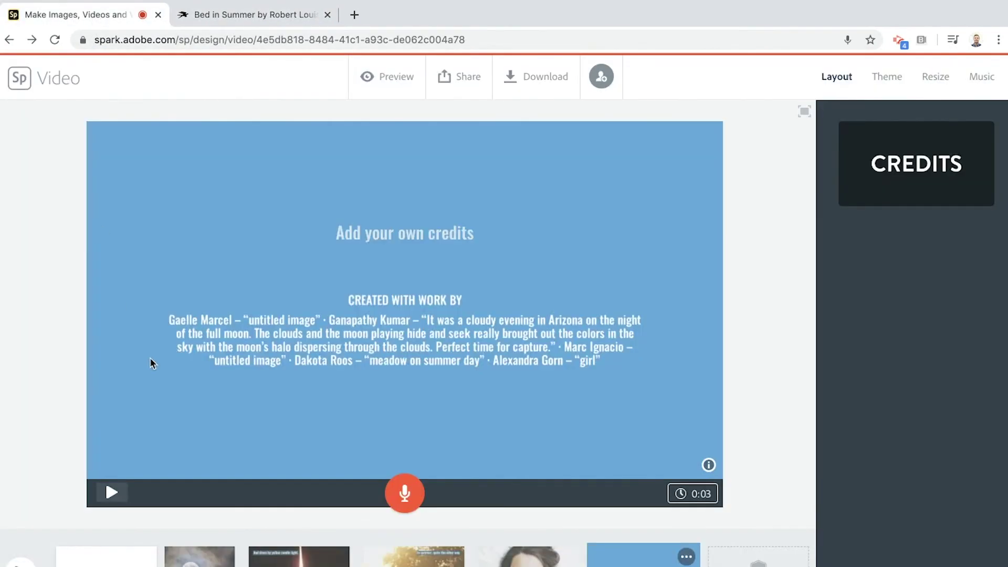